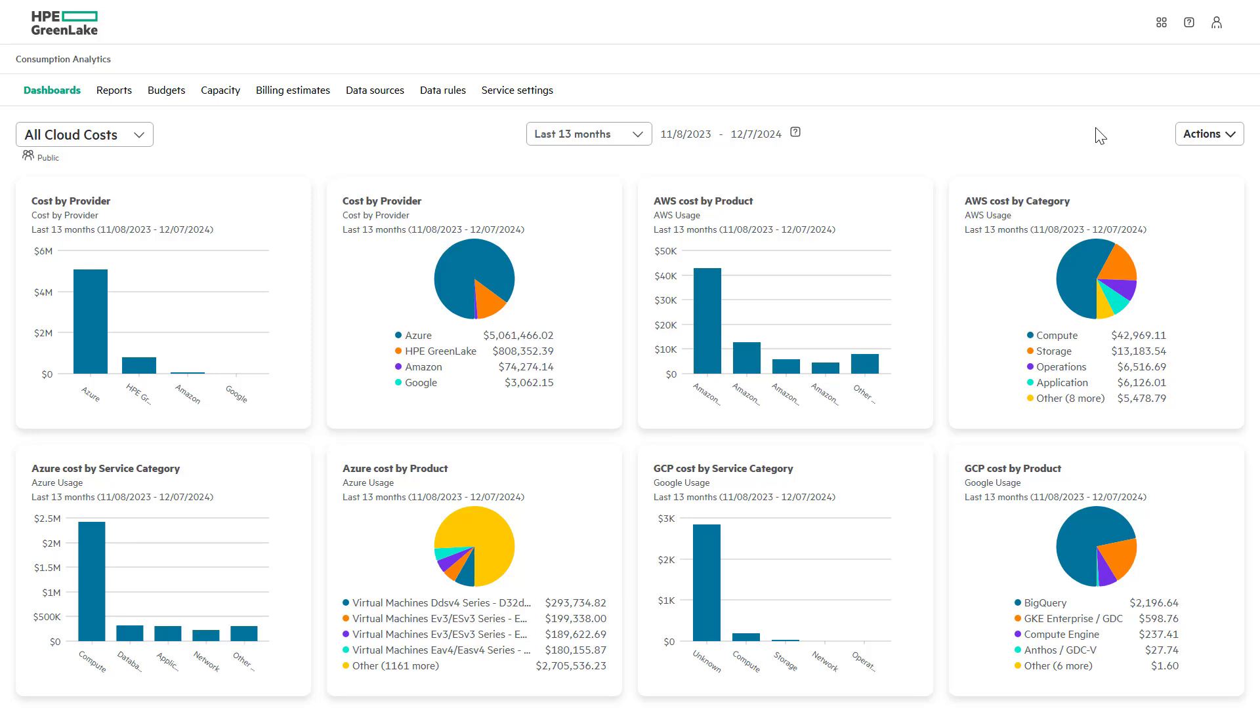
Put the All Cloud Costs dashboard into edit mode from its Actions menu
click(1209, 146)
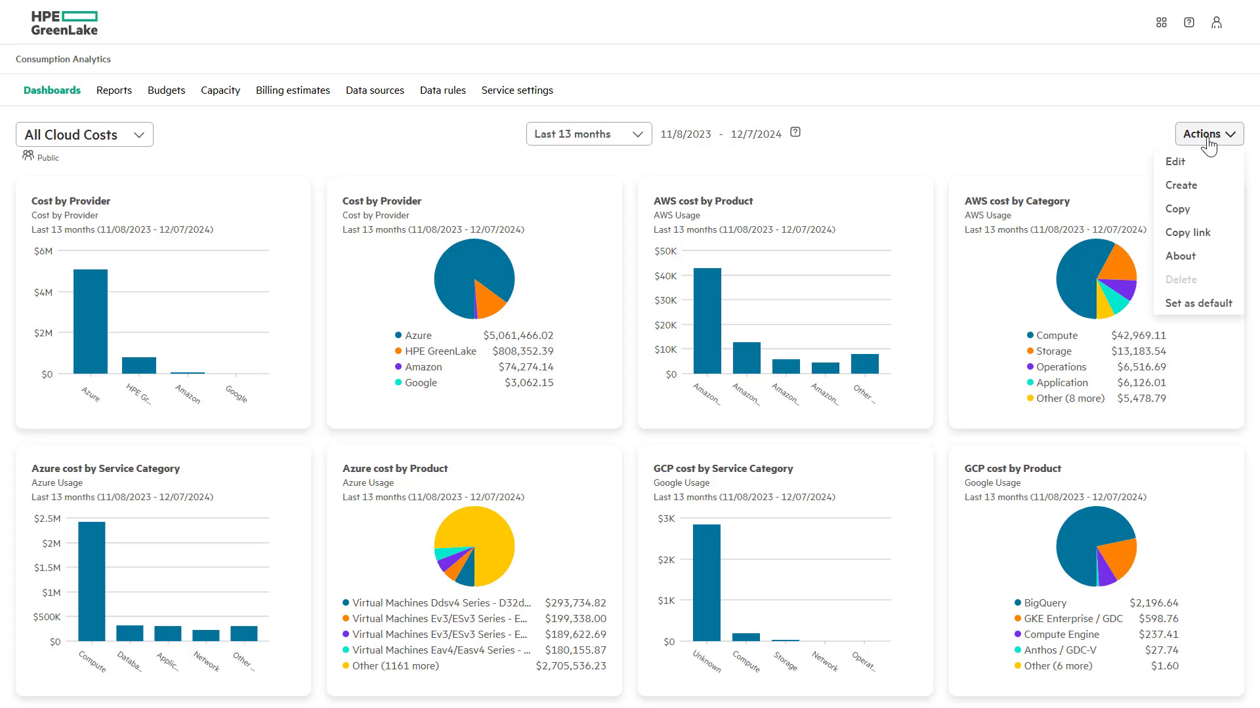
click(1173, 169)
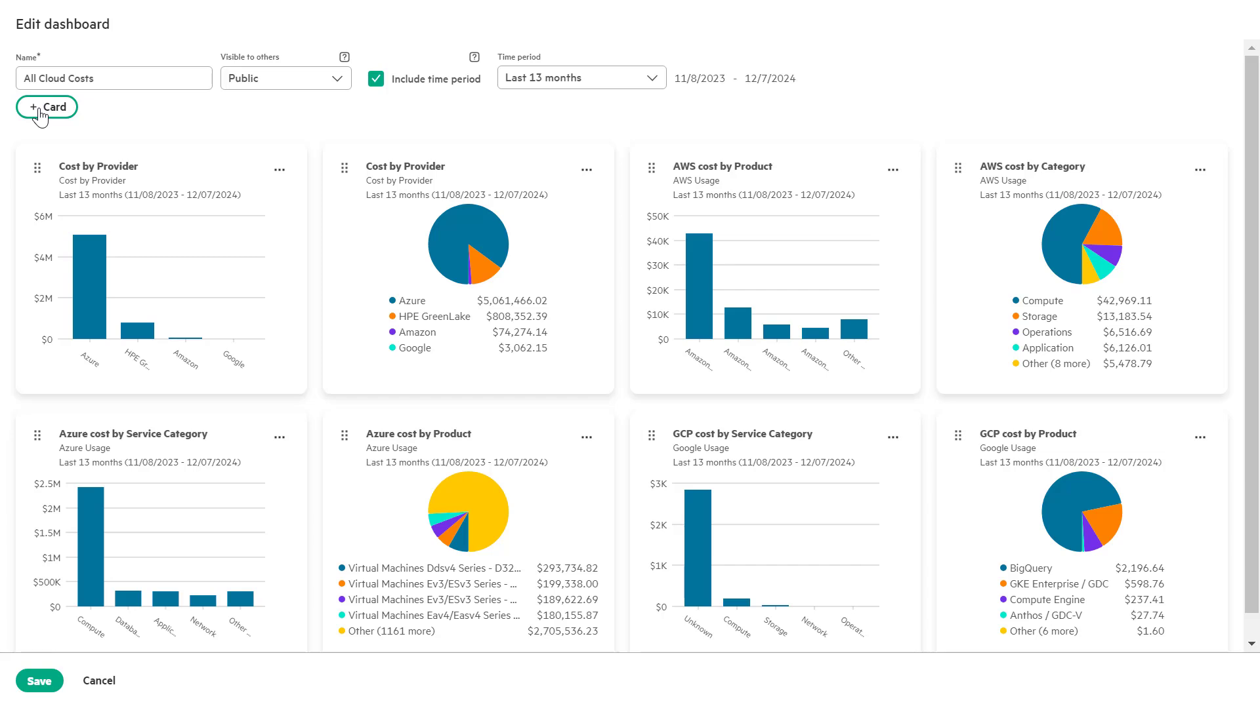
Add a Budget card from FinOps Budget, all departments selected, as Overview by Department
click(40, 111)
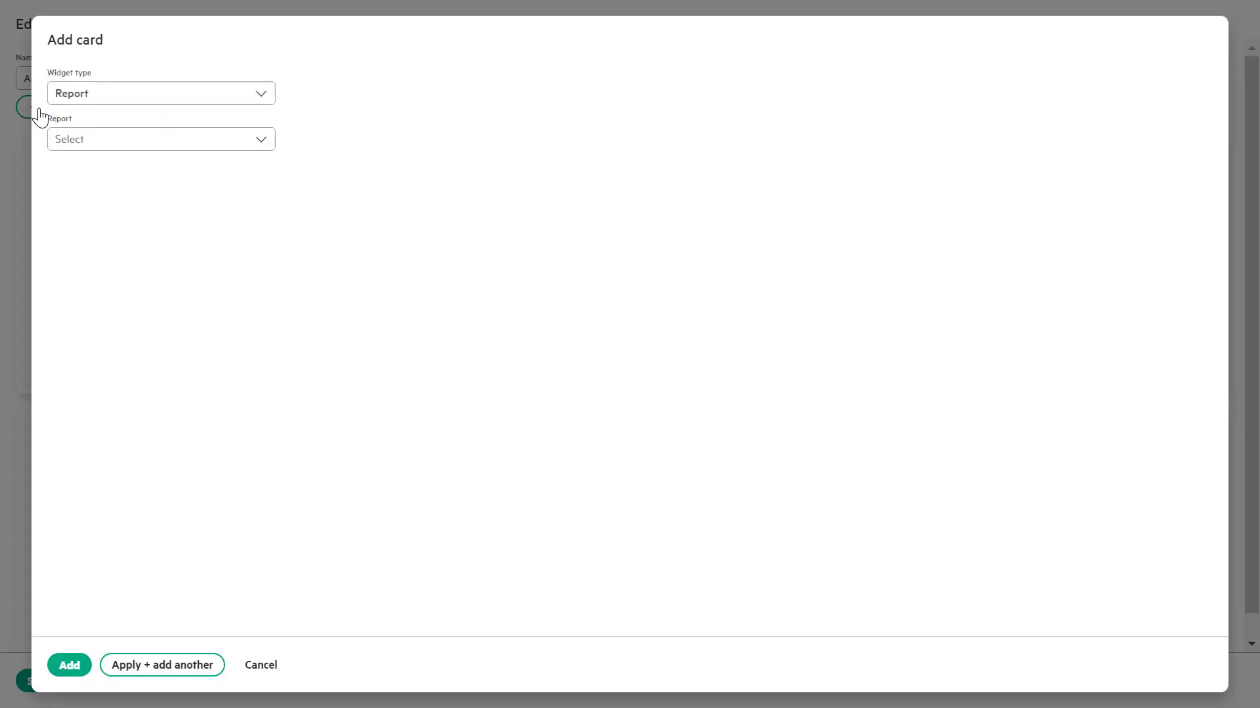
click(83, 102)
click(83, 102)
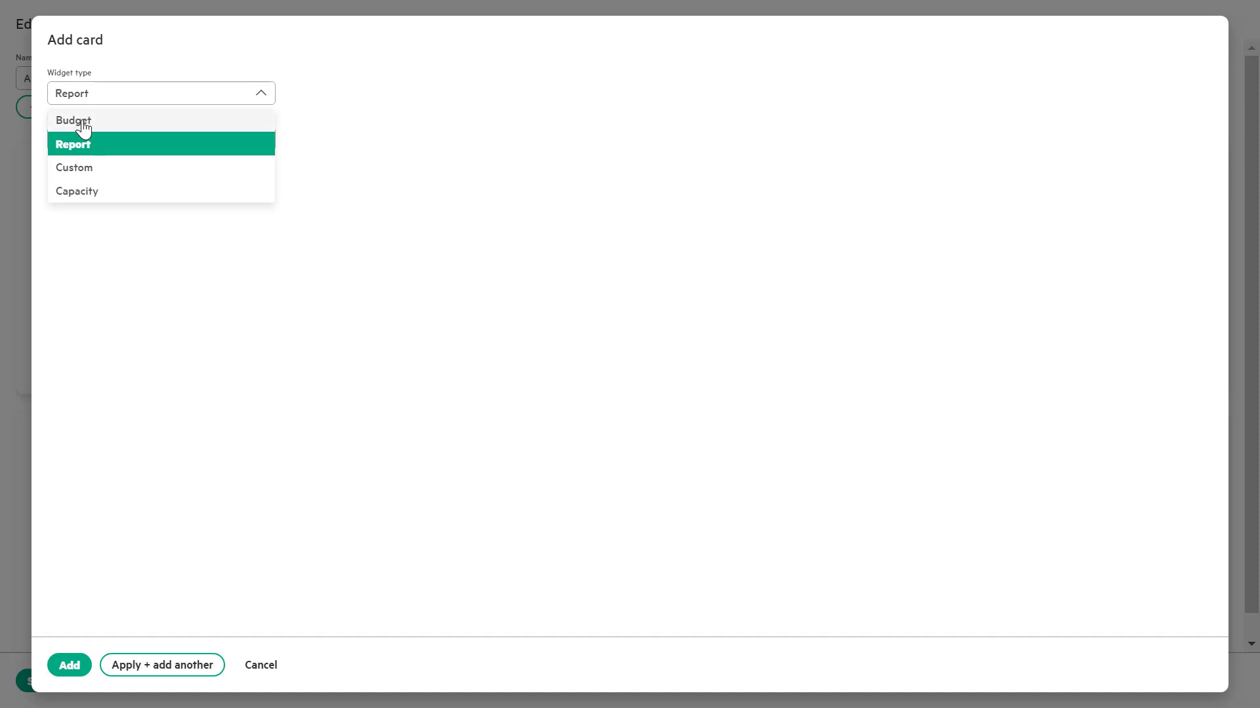
click(82, 123)
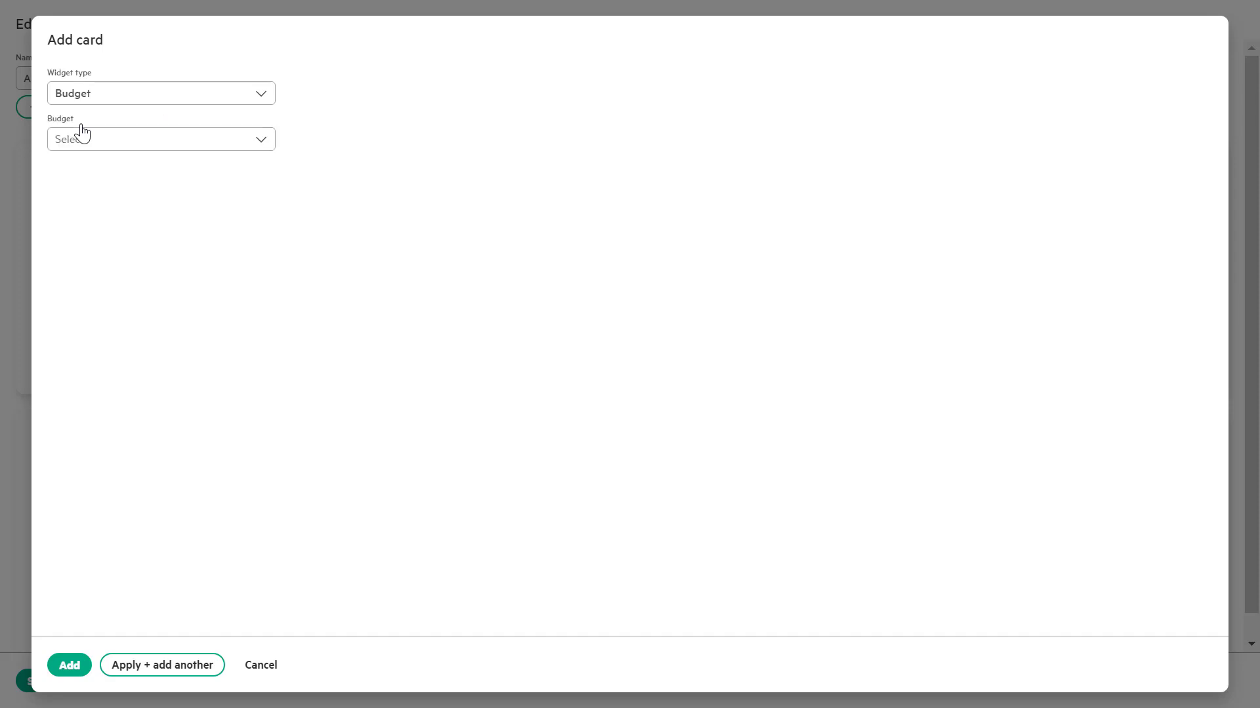
click(82, 146)
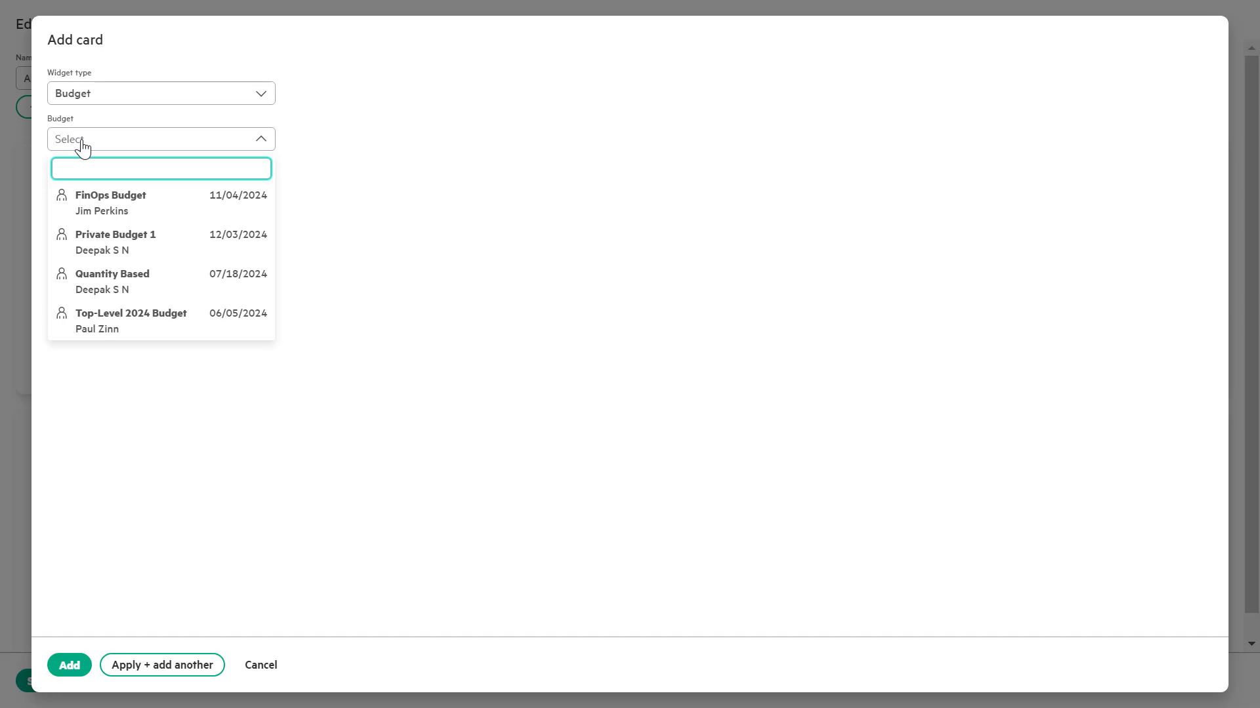
click(92, 209)
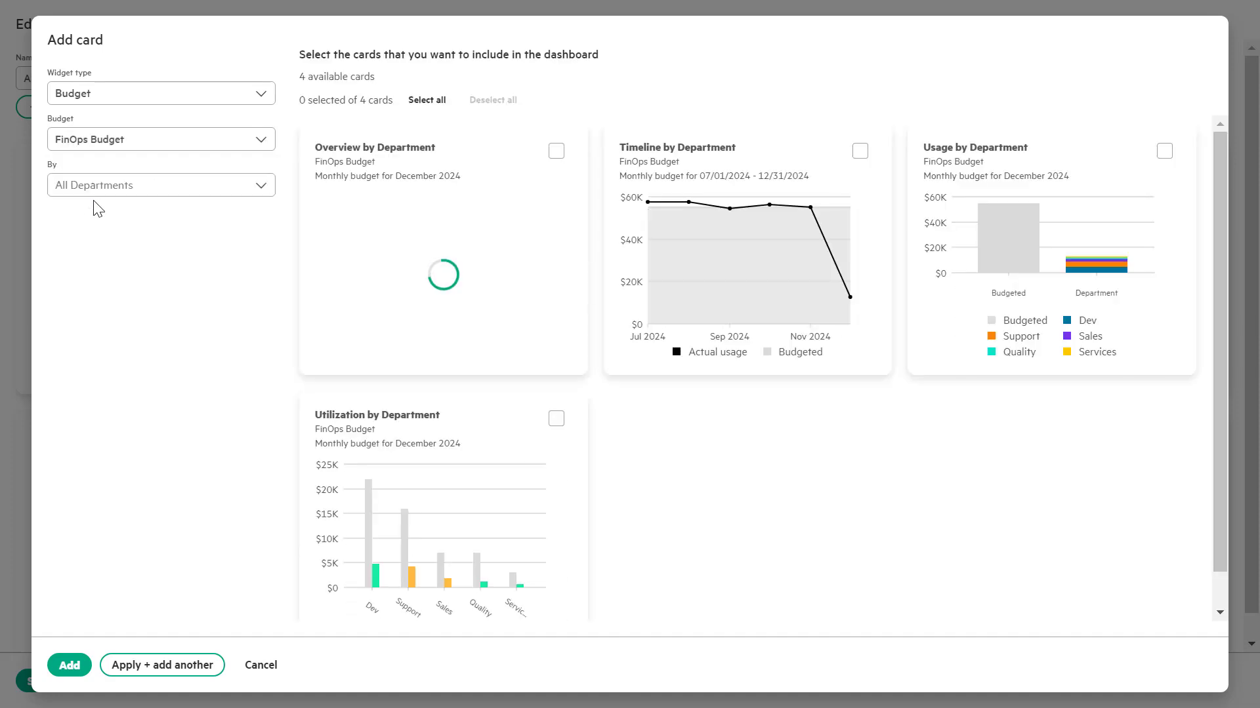
click(120, 196)
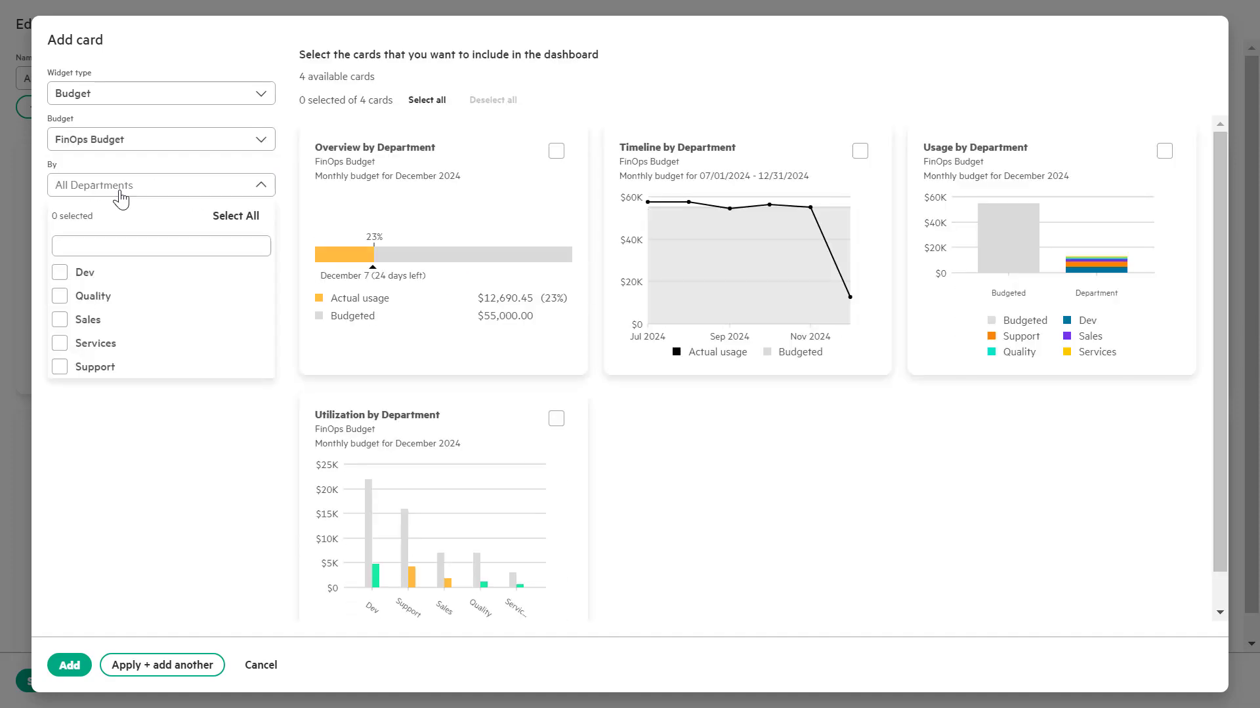
click(221, 224)
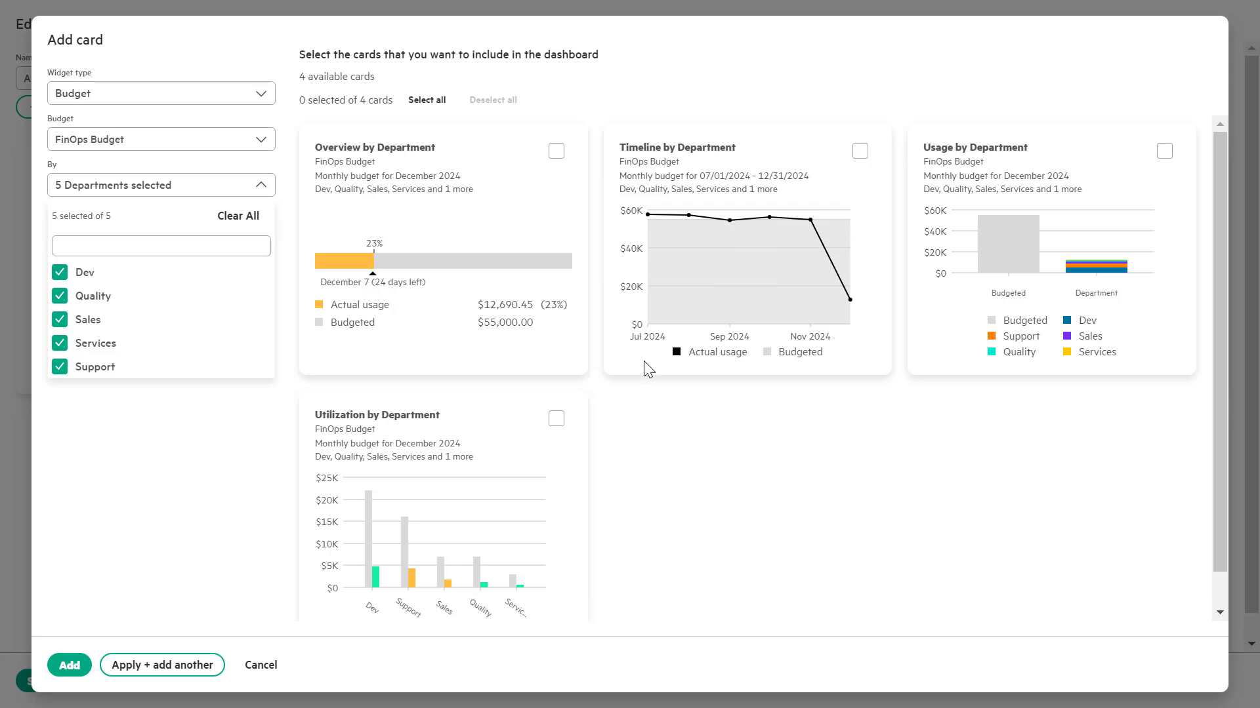
click(556, 152)
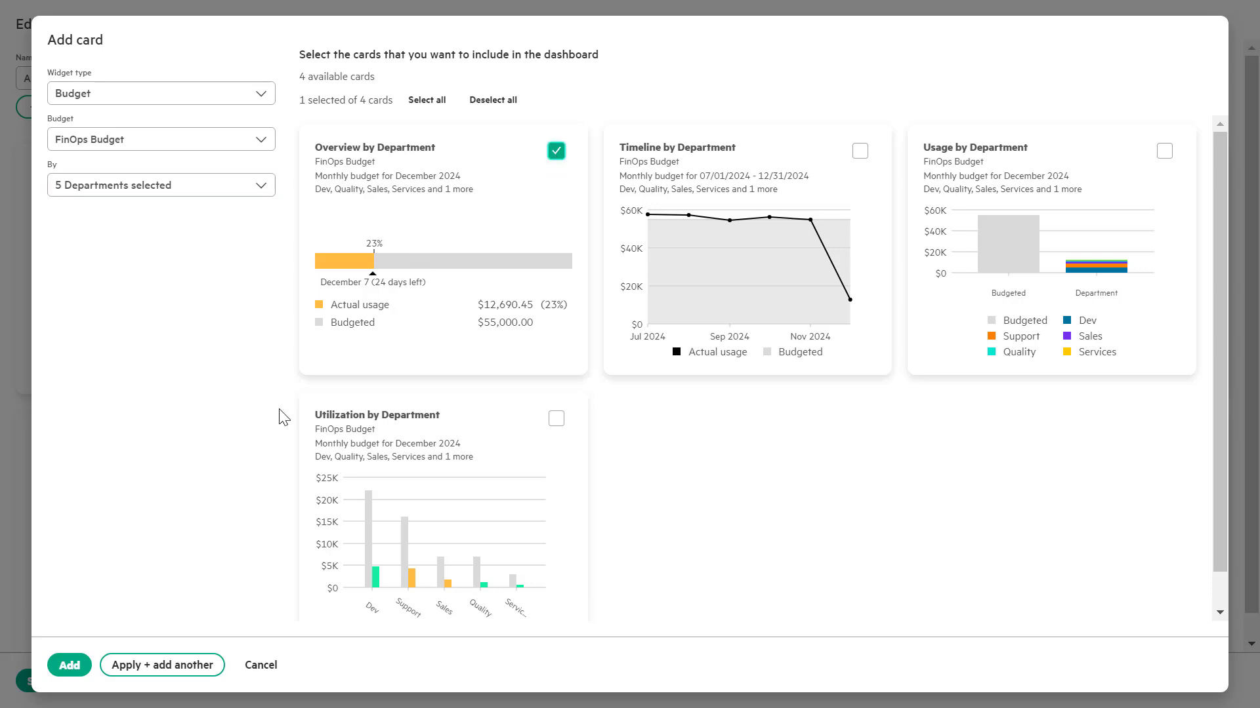
click(70, 664)
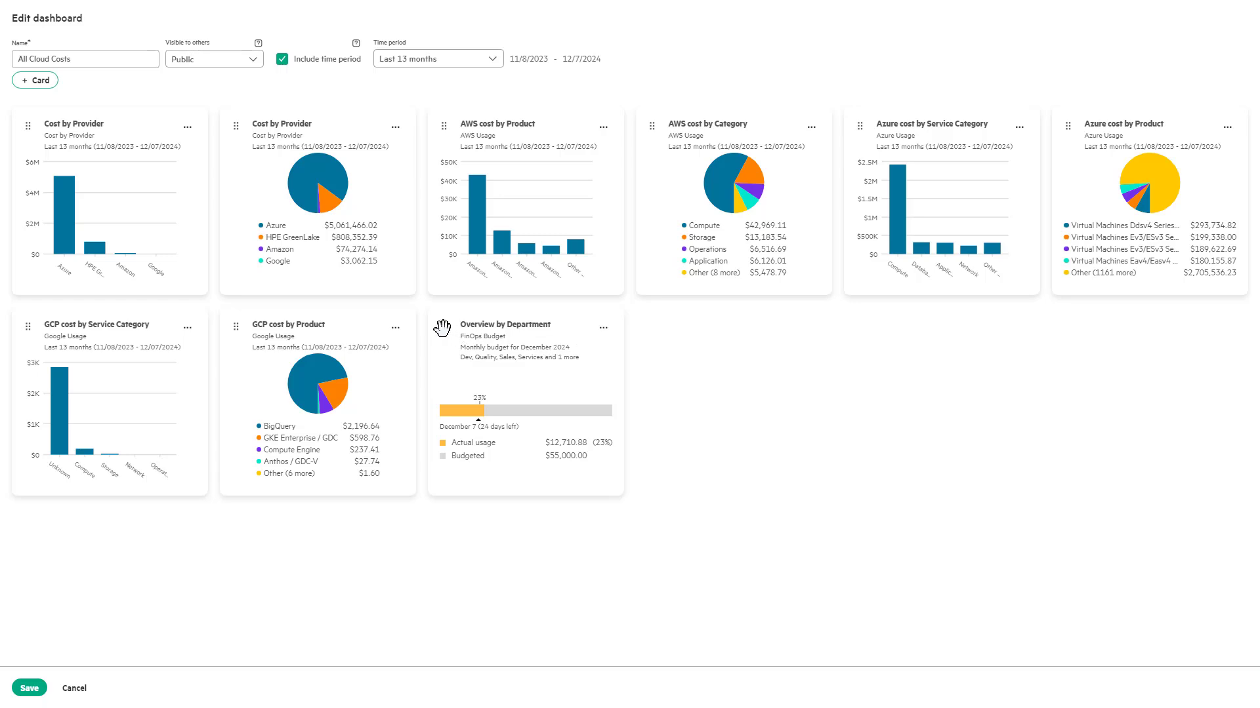
Drag the Overview by Department card to the top-left slot and save the dashboard
drag(442, 328, 18, 126)
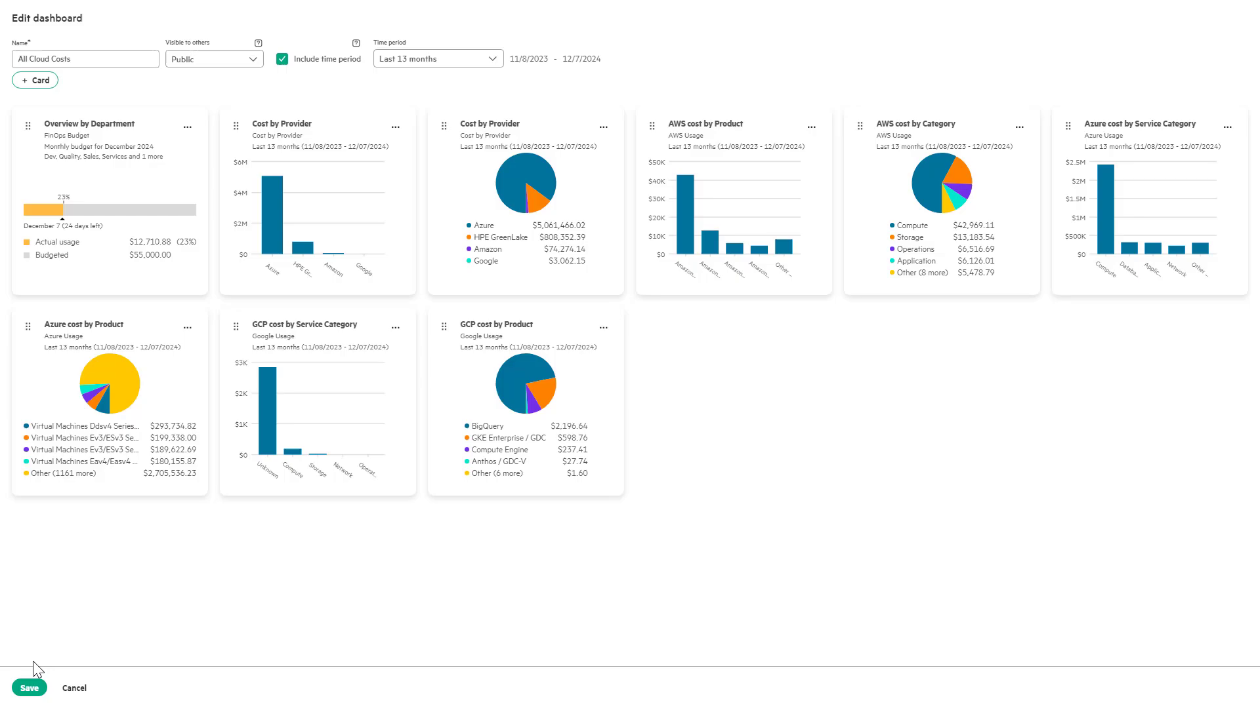
click(30, 688)
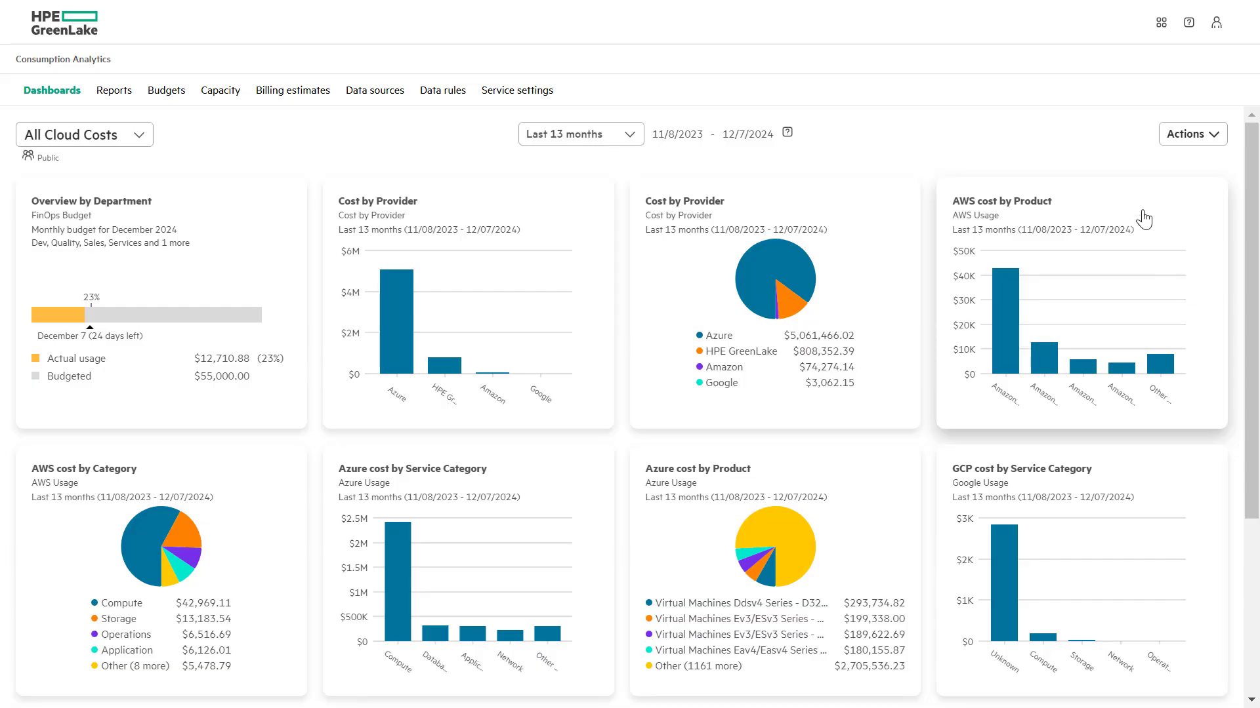
Bring up the Create dashboard template list via Actions and browse its 7 templates
click(1191, 148)
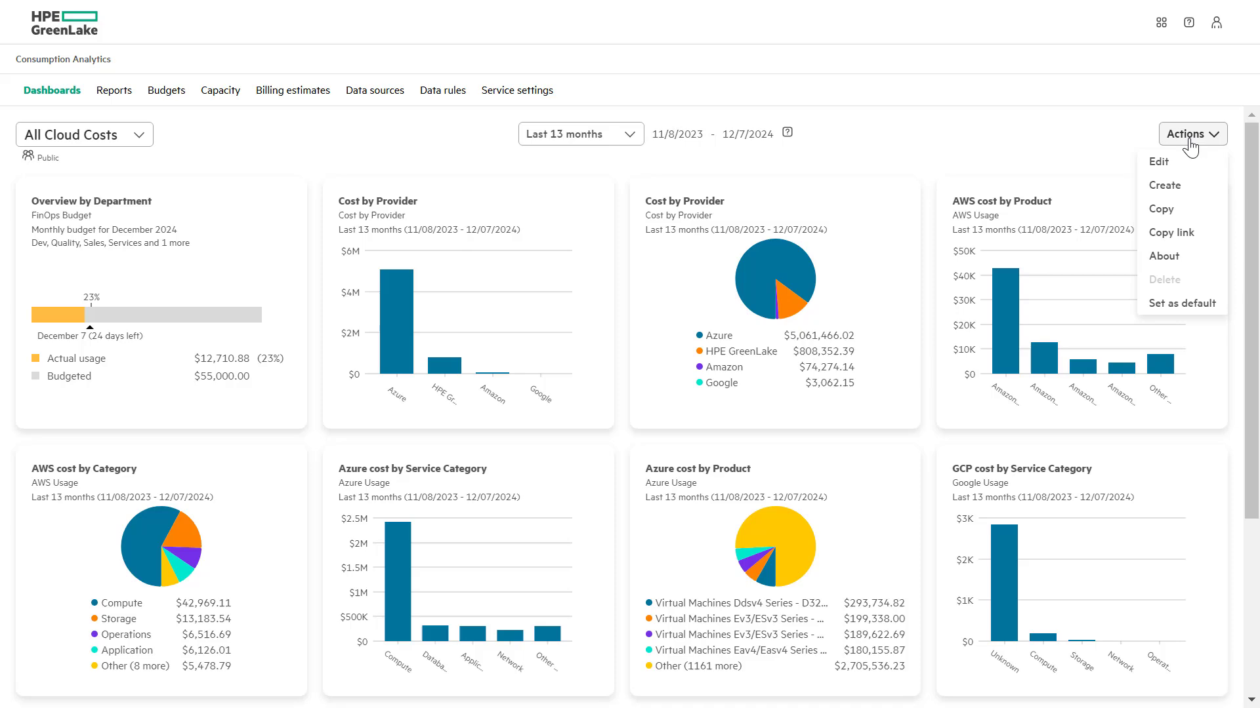
click(1165, 186)
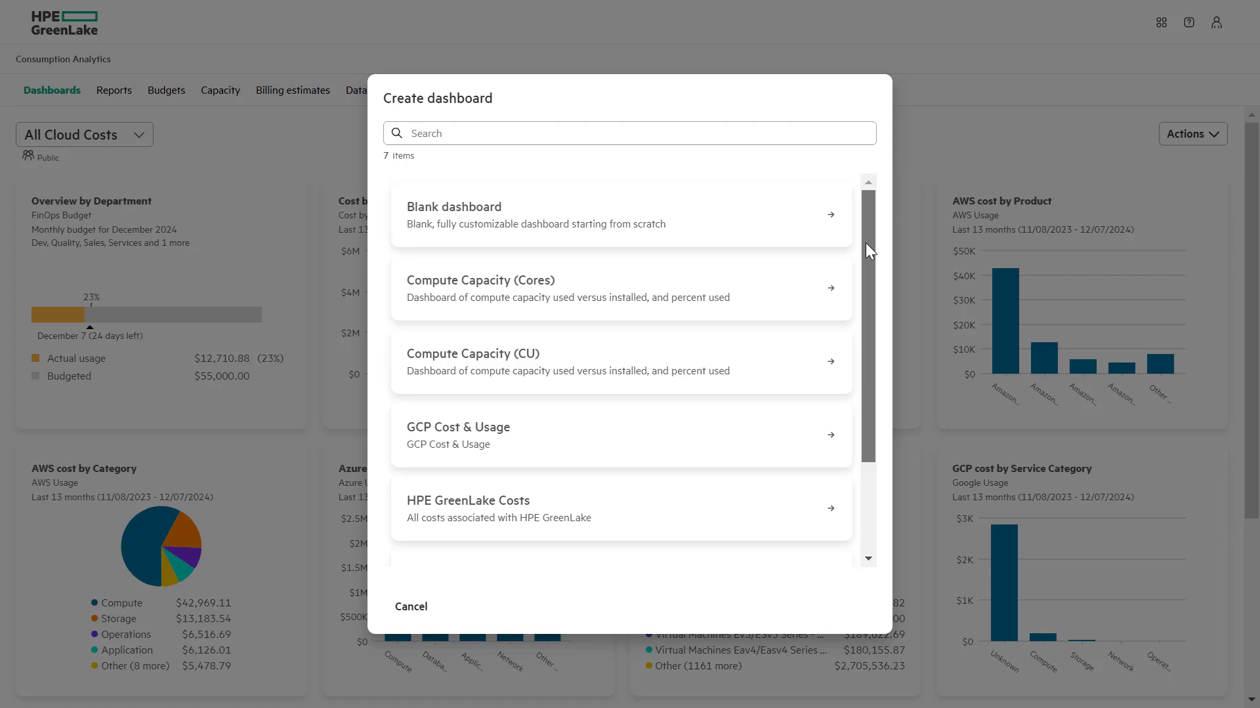
mouse_move(866, 244)
mouse_down()
mouse_move(897, 336)
mouse_move(869, 373)
mouse_move(872, 254)
mouse_up()
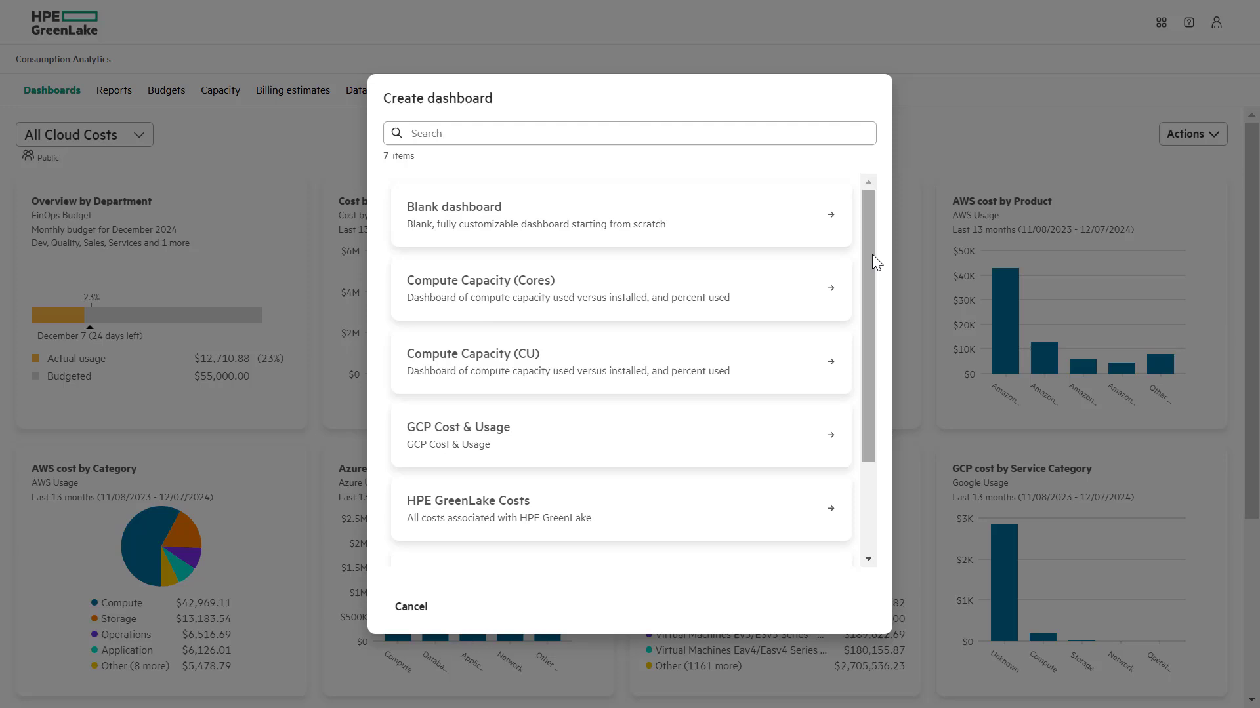
Start a Blank dashboard named 'IT Team' with Include time period enabled
click(443, 224)
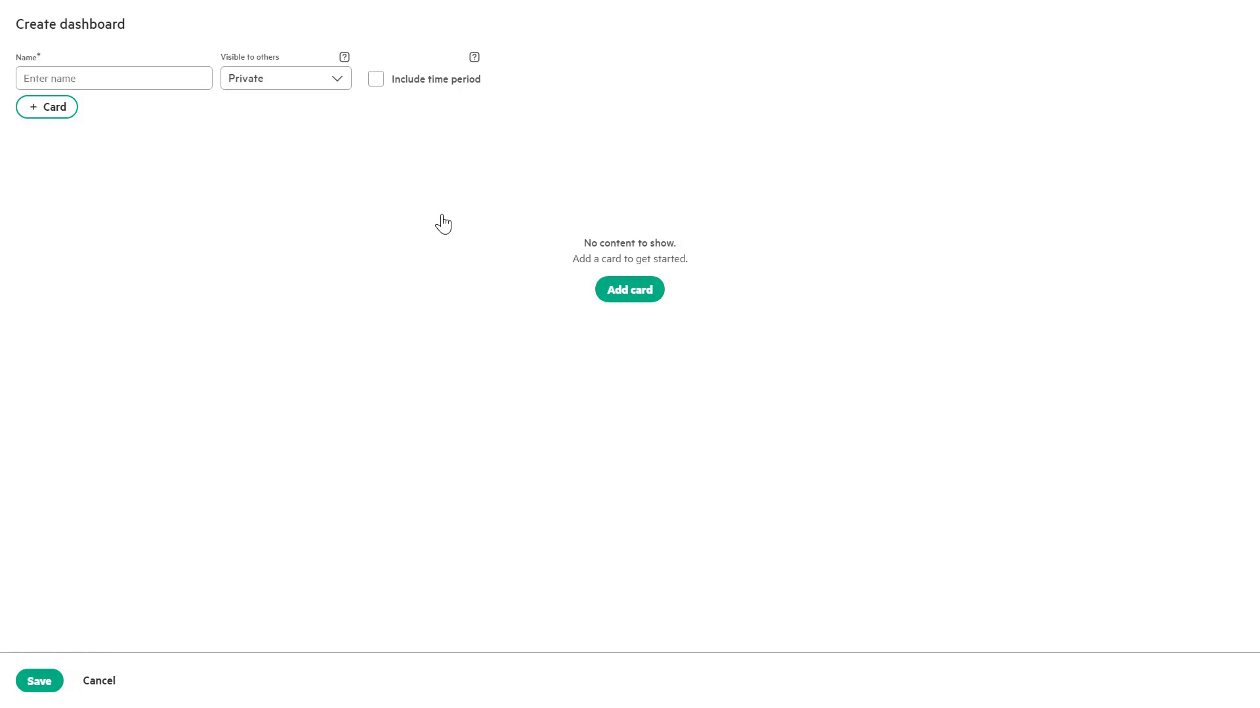
click(99, 78)
text(IT Team)
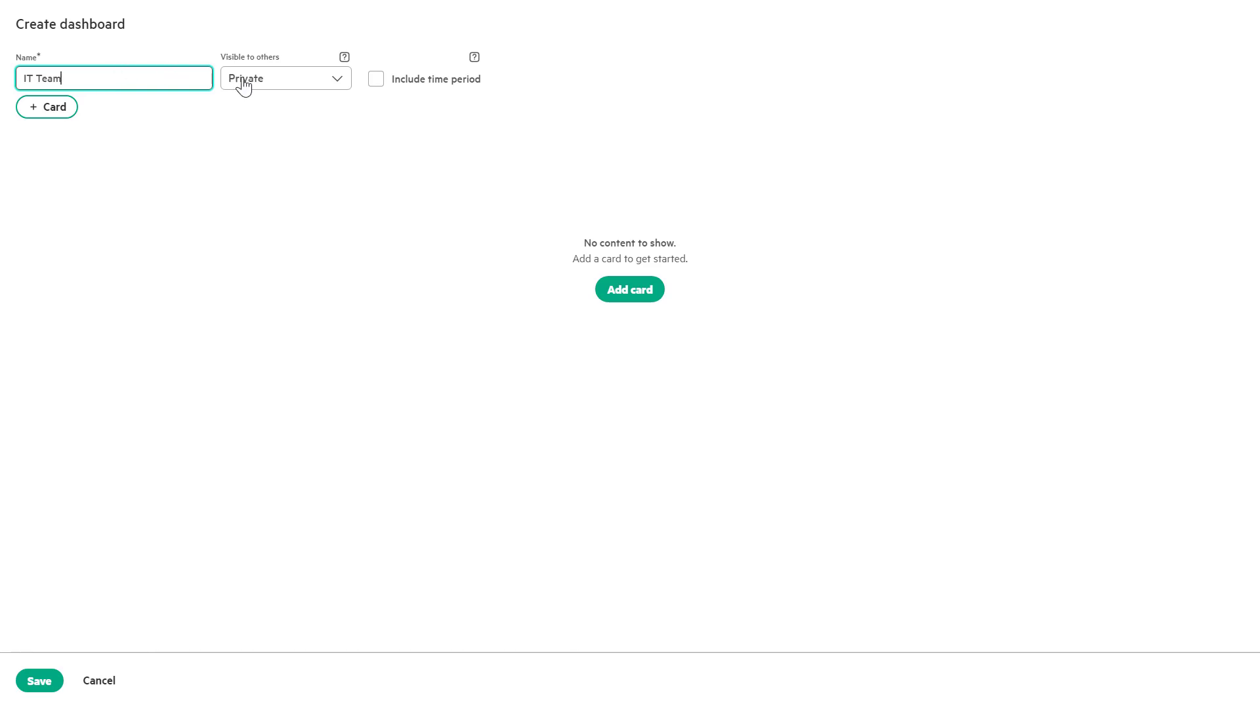
click(374, 80)
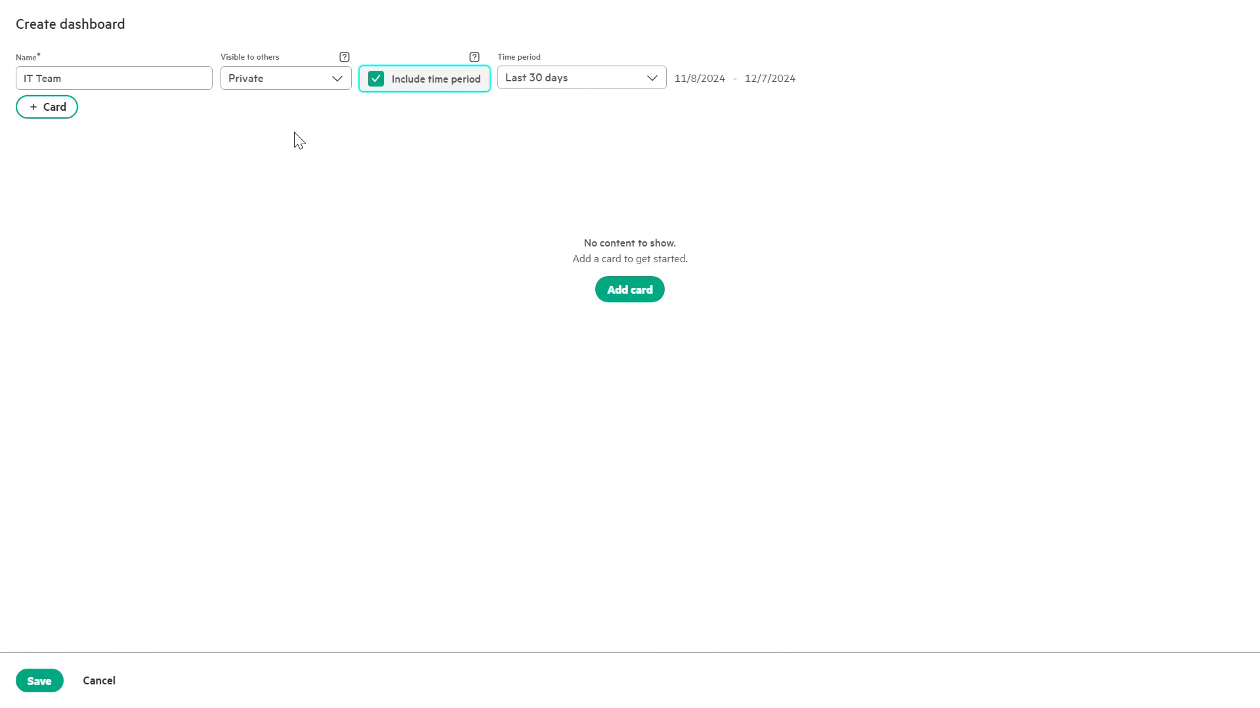
Add Report cards AWS cost by Product and AWS cost by Category from the AWS Usage report
click(49, 109)
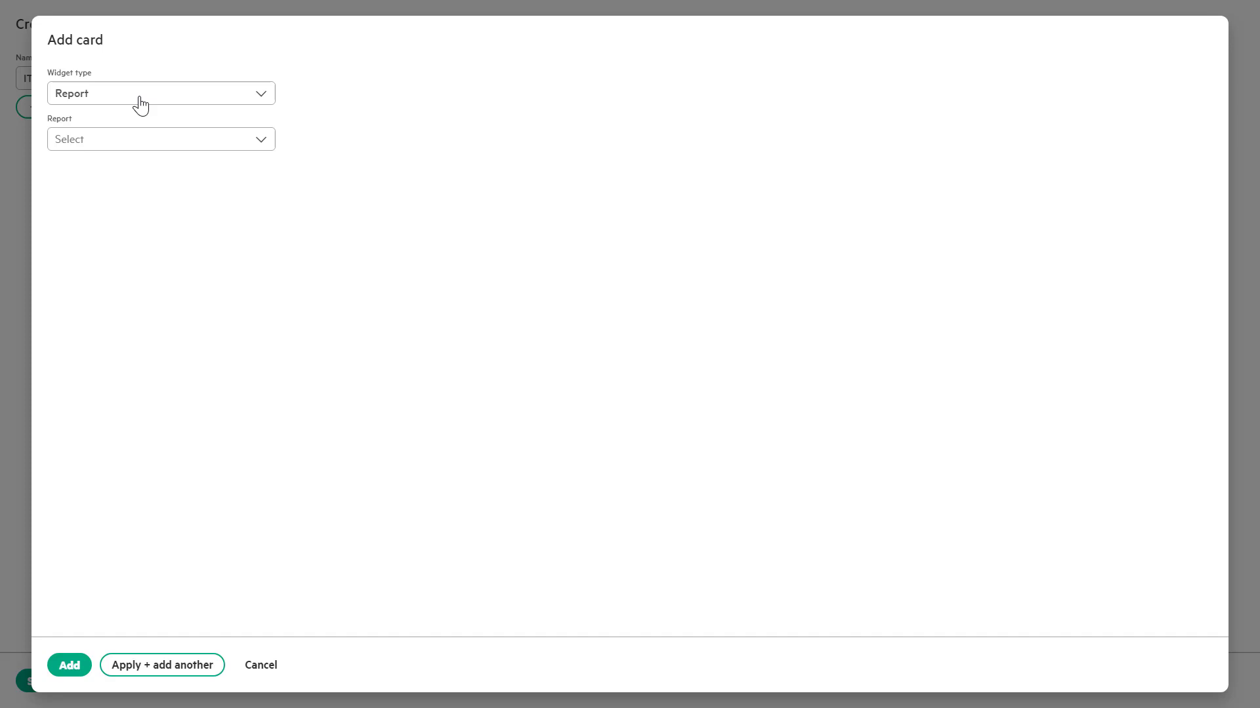
click(140, 100)
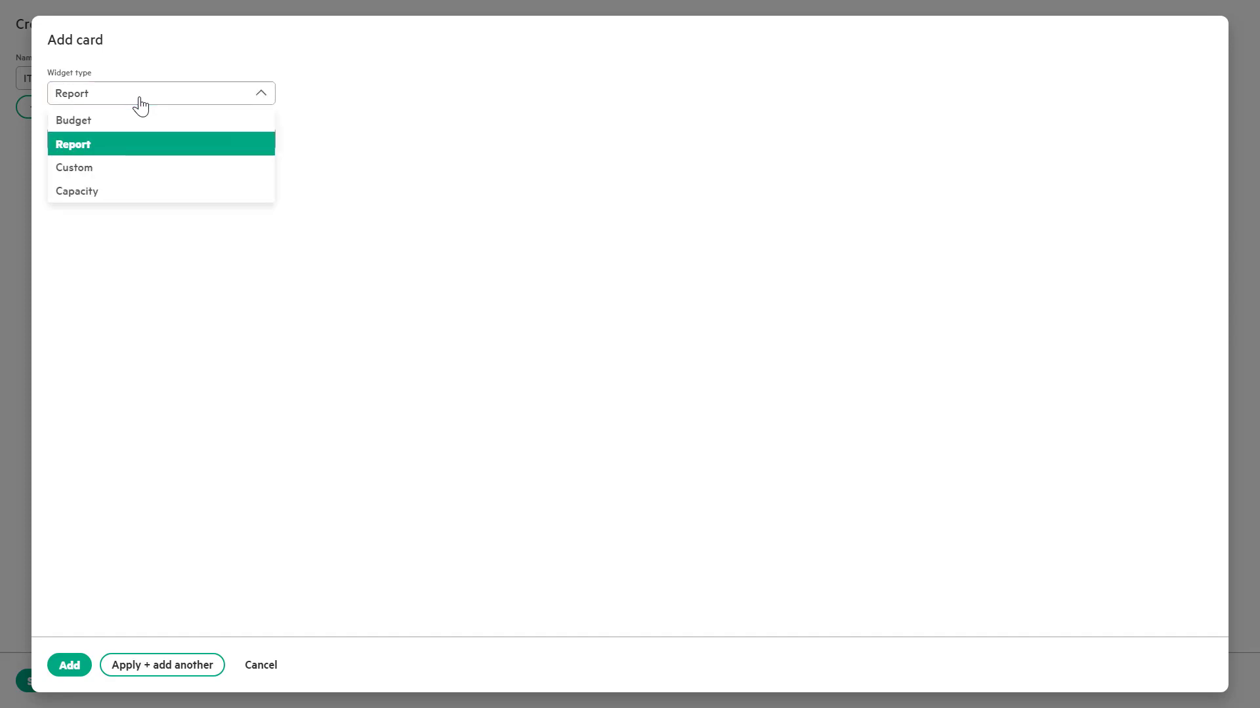
click(117, 150)
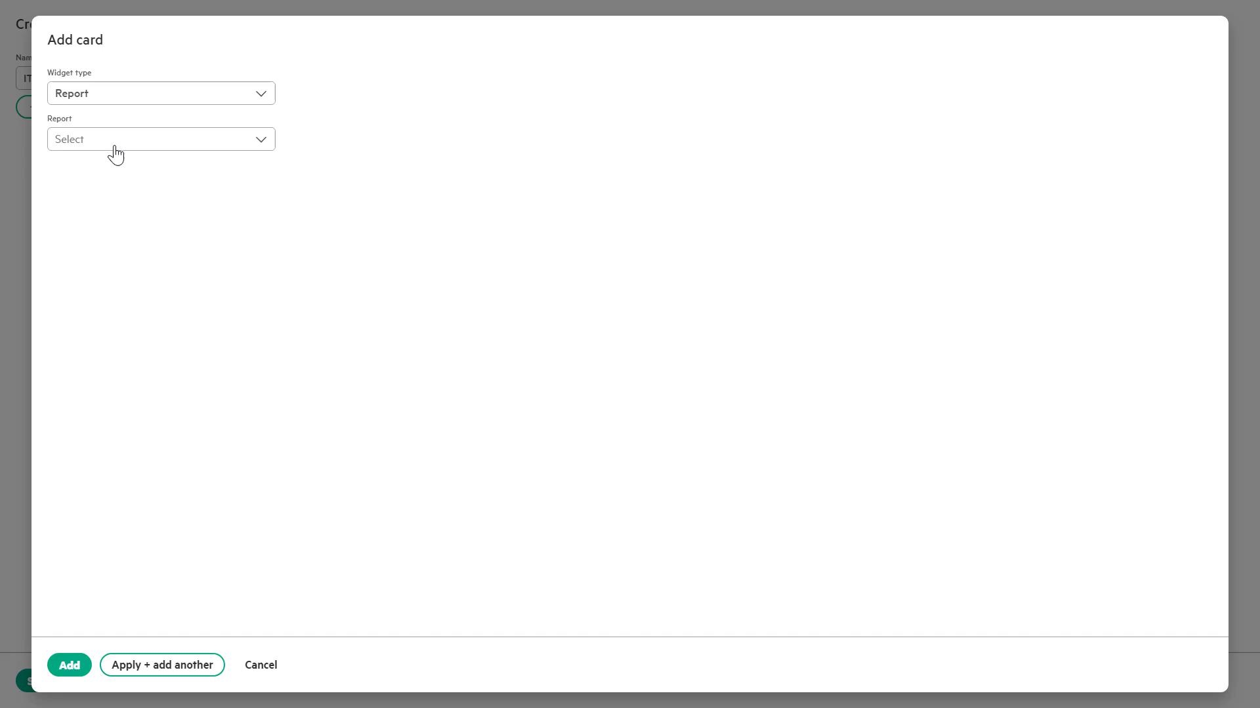
click(126, 146)
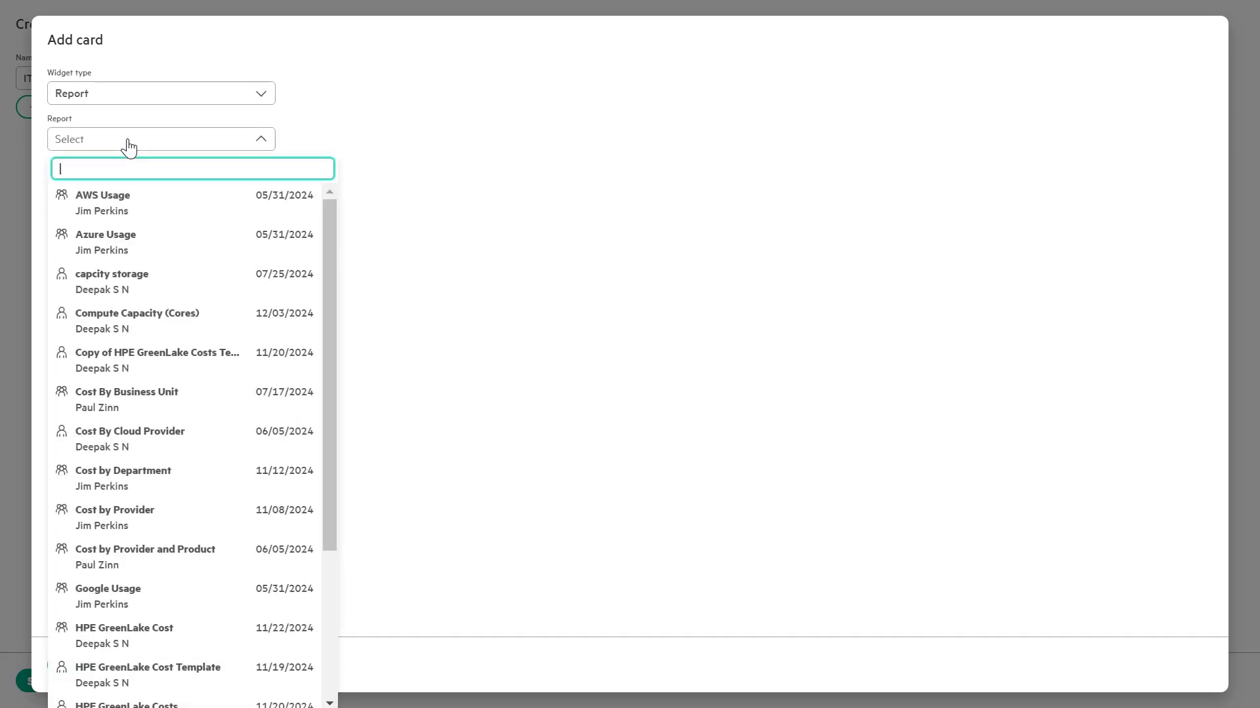
click(116, 212)
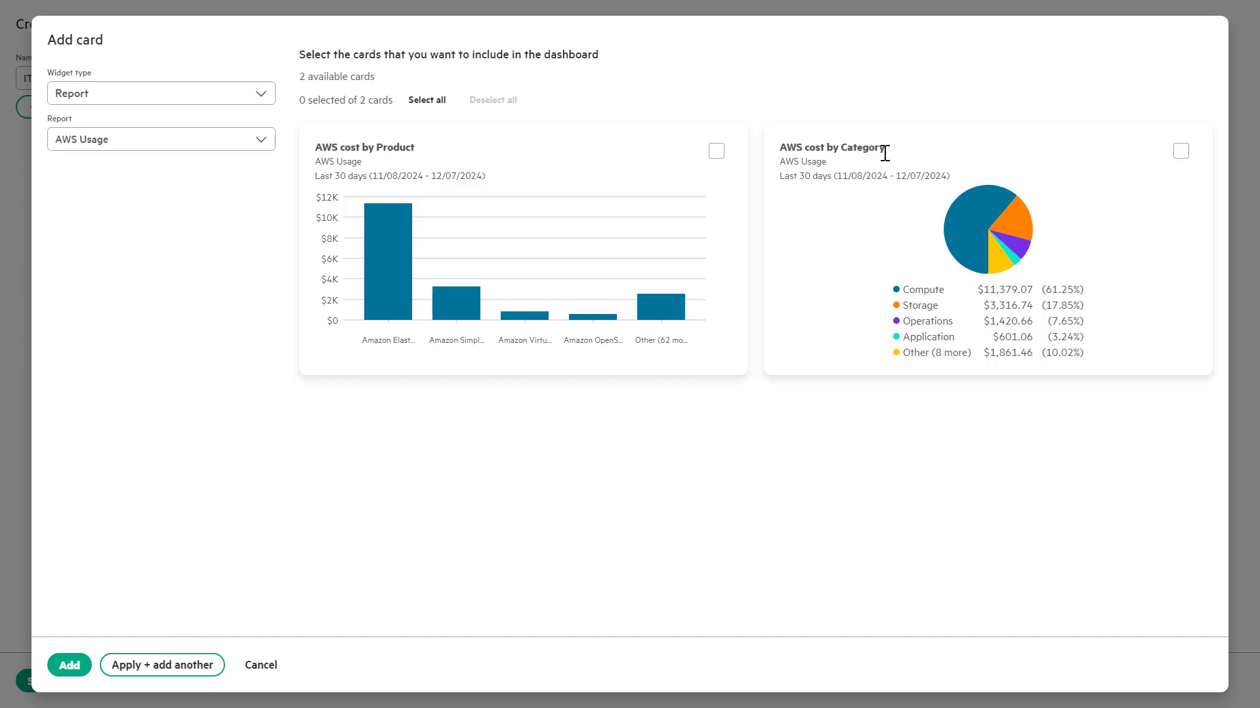
click(716, 151)
click(1181, 158)
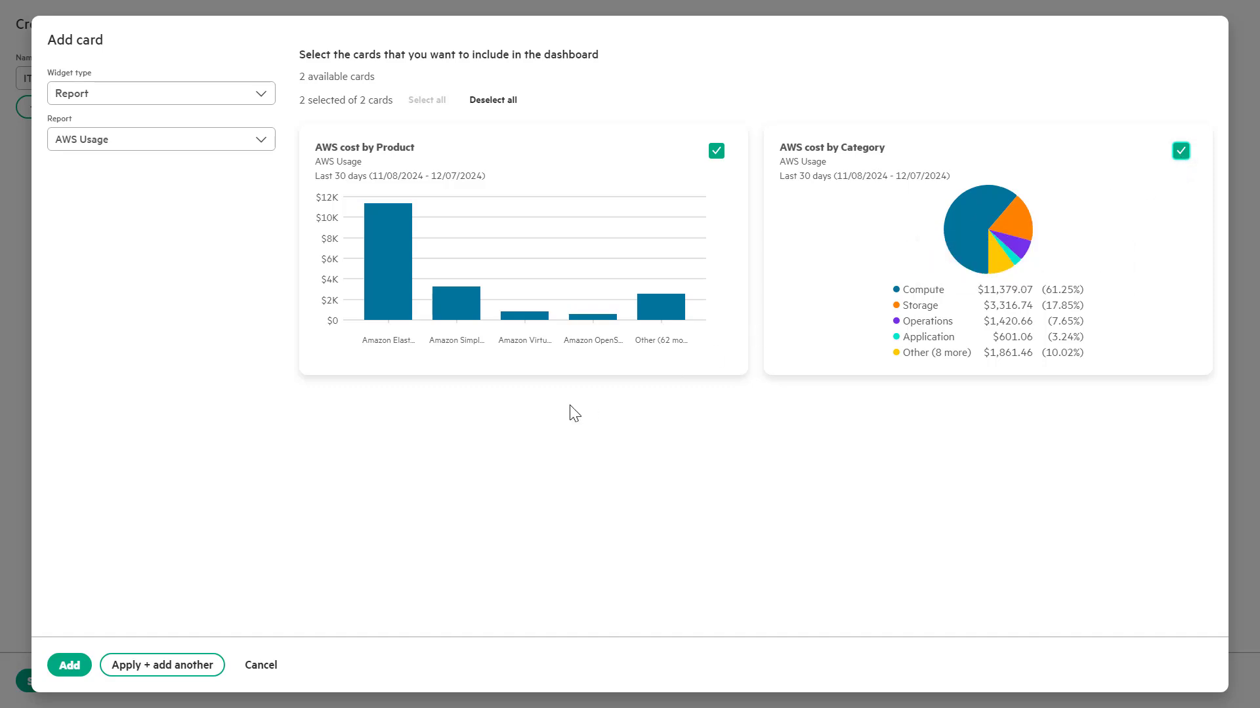
click(147, 672)
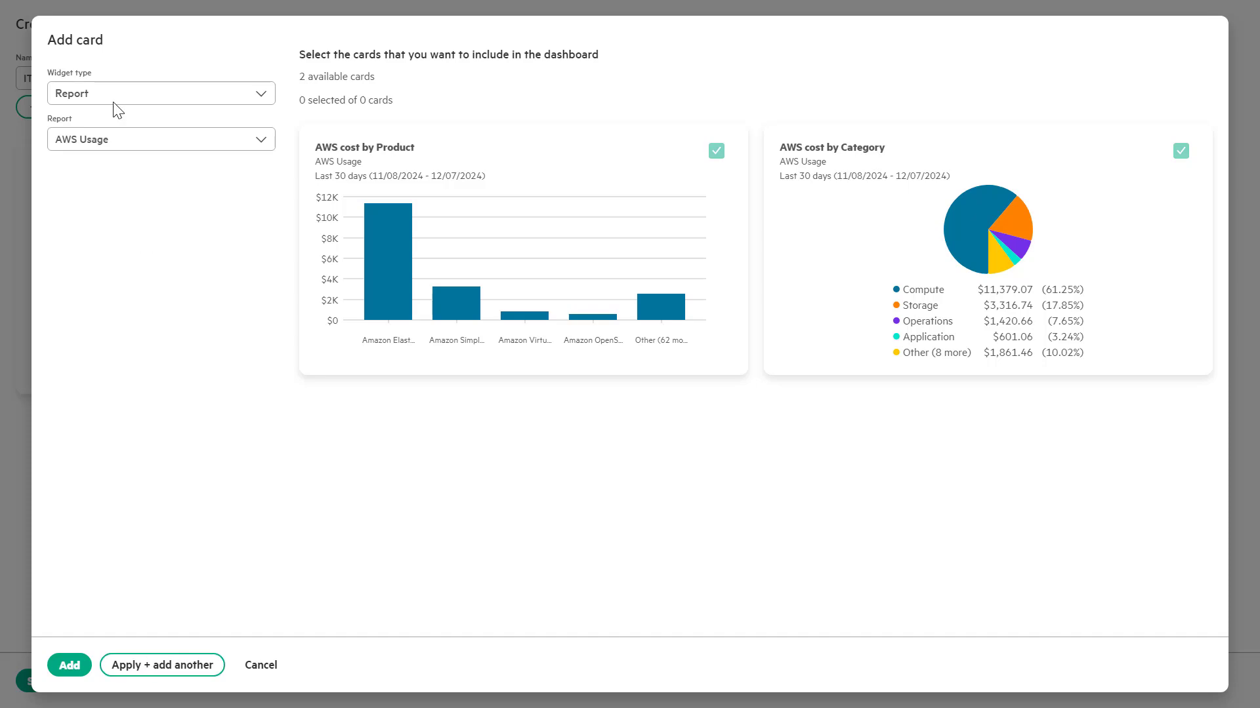
Add the bar and pie chart cards from the Cost by Department report
click(109, 137)
click(119, 478)
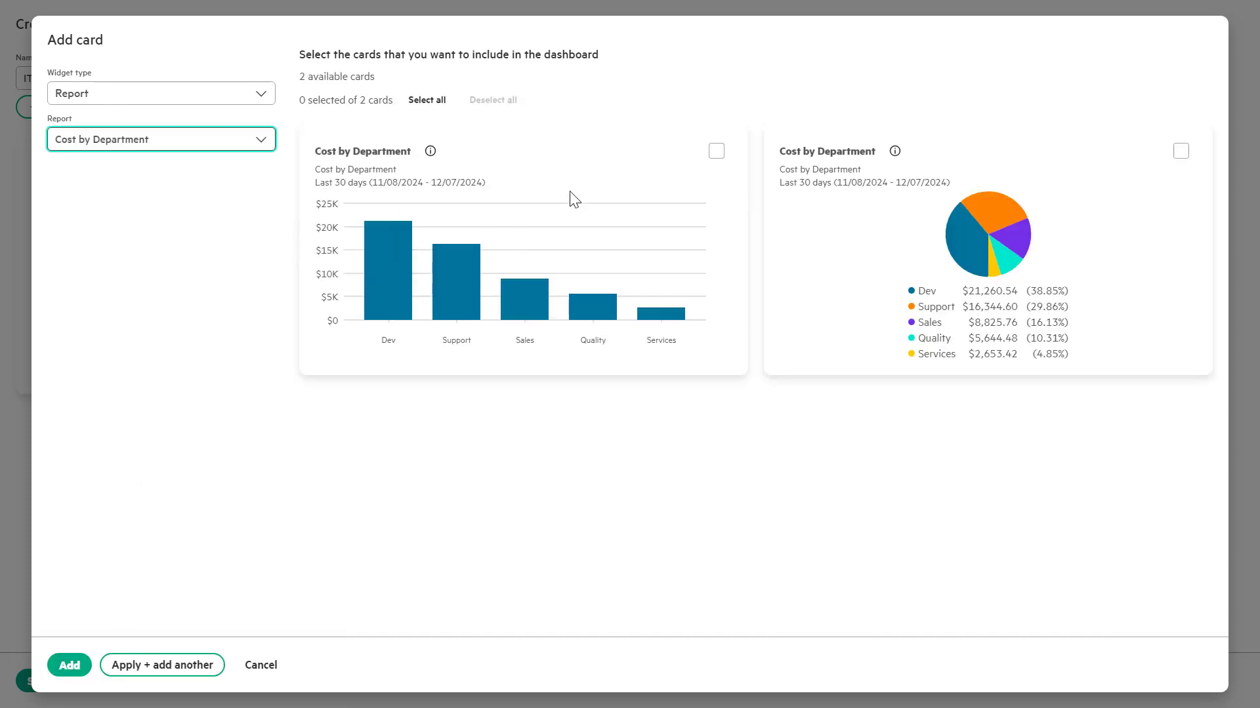
click(717, 152)
click(1181, 153)
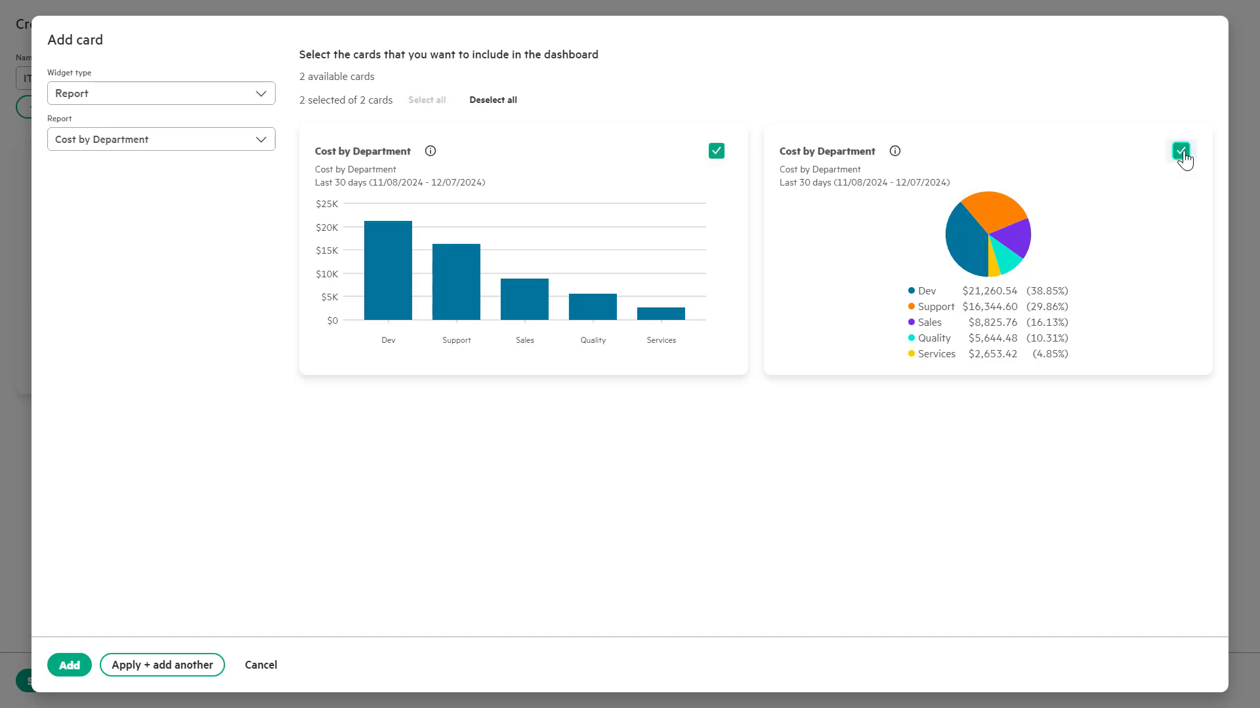
click(70, 666)
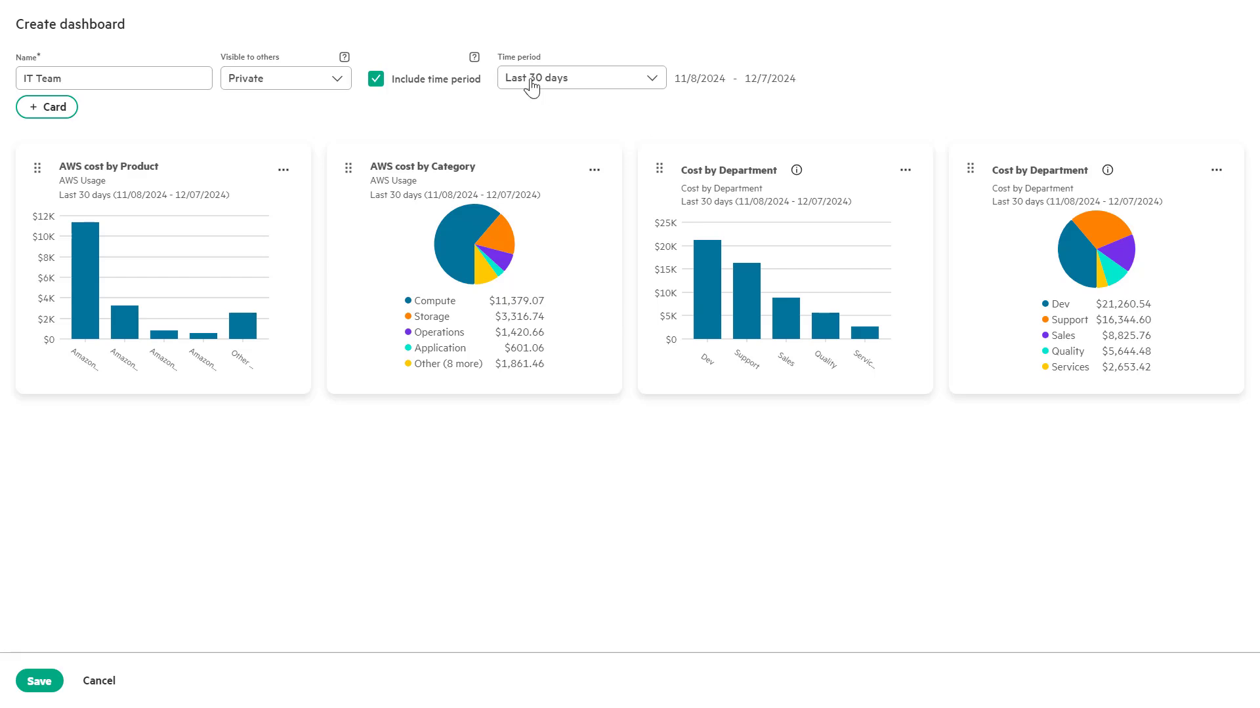
Change the IT Team time period to Last quarter and save the dashboard
click(563, 83)
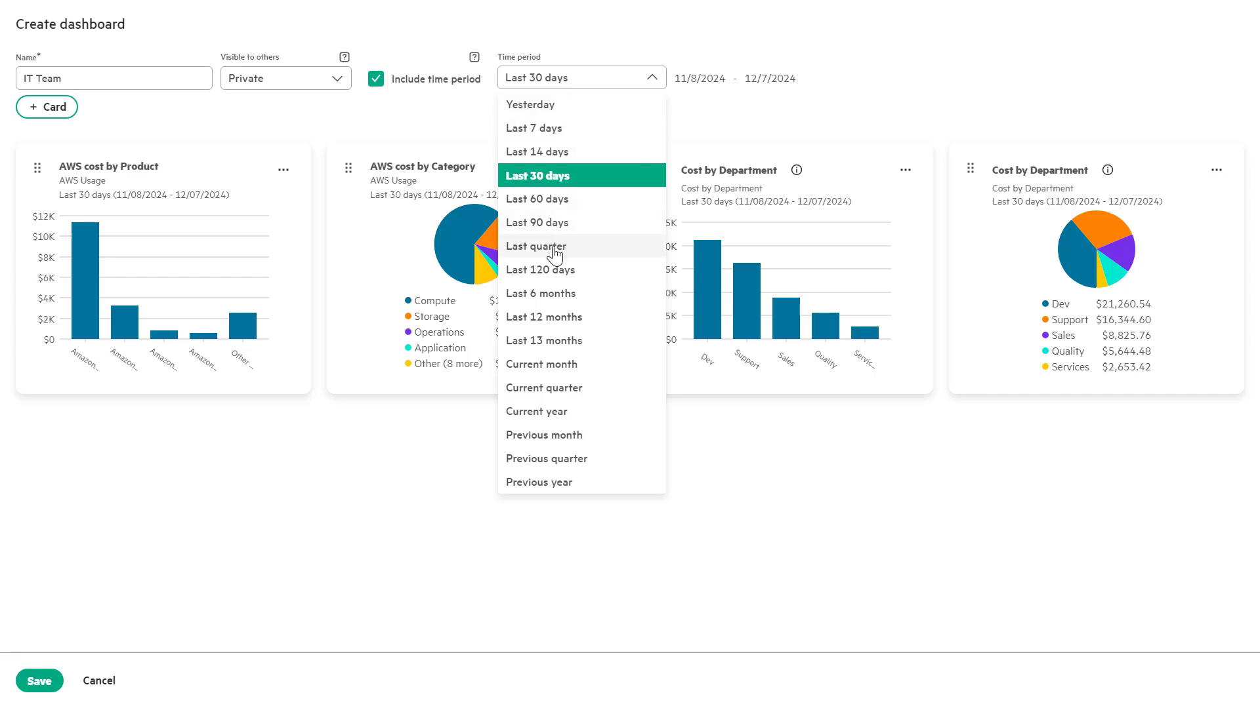
click(554, 248)
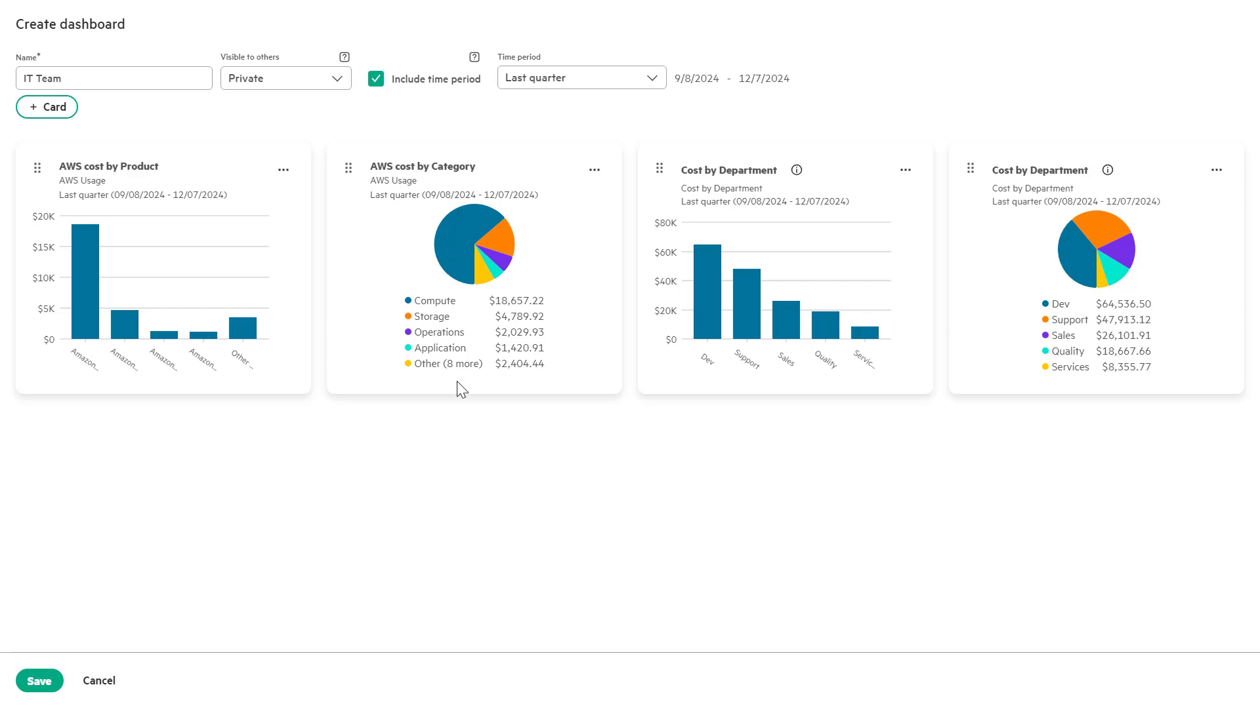
click(39, 681)
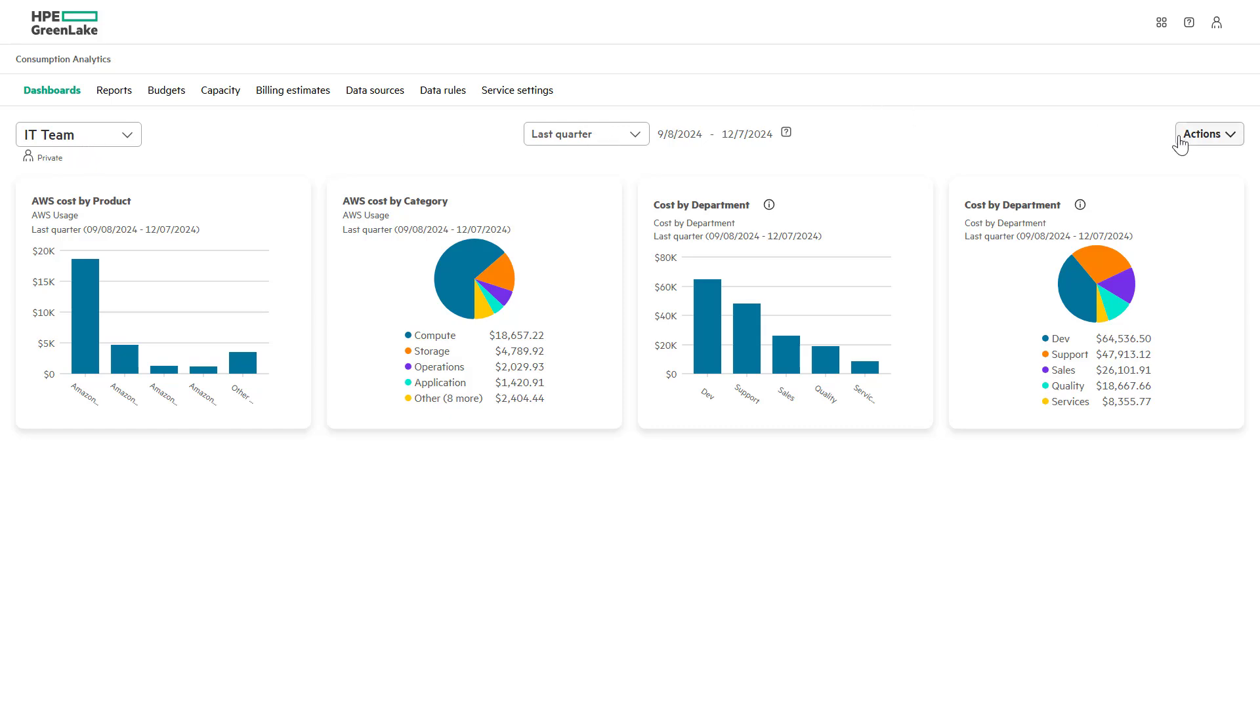
Copy the IT Team dashboard and name the copy 'Copy IT Team'
click(1209, 145)
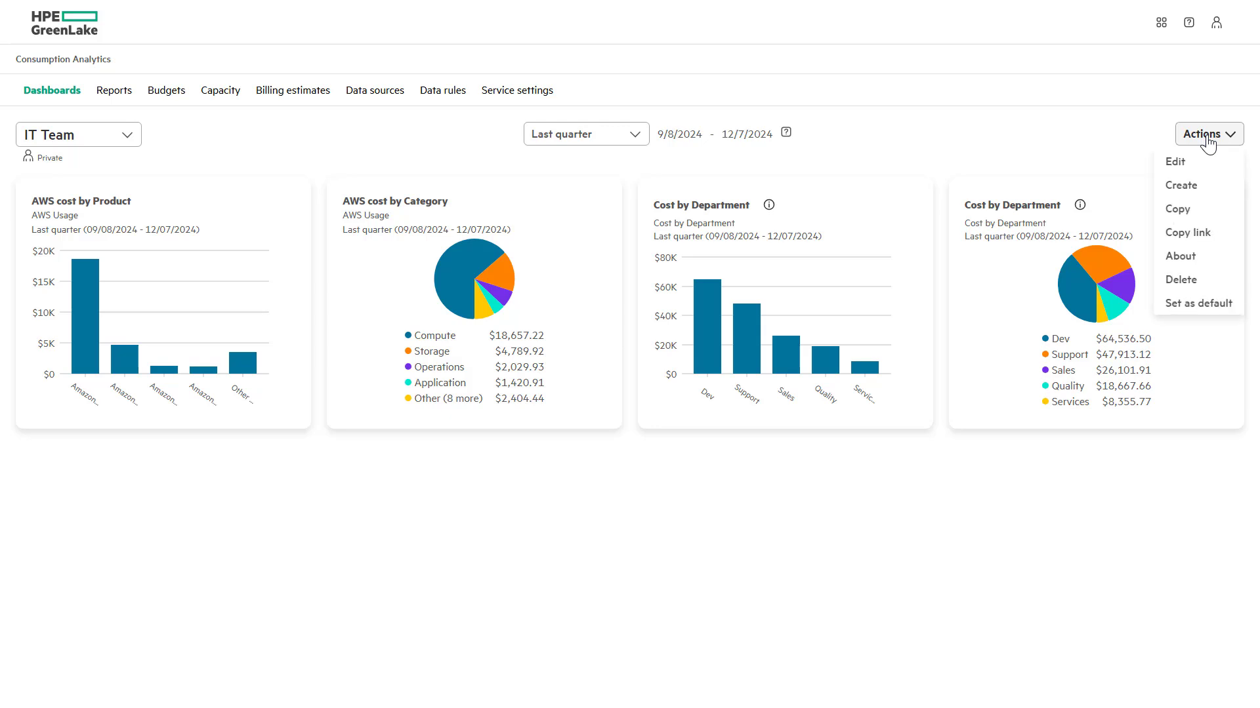
click(1189, 217)
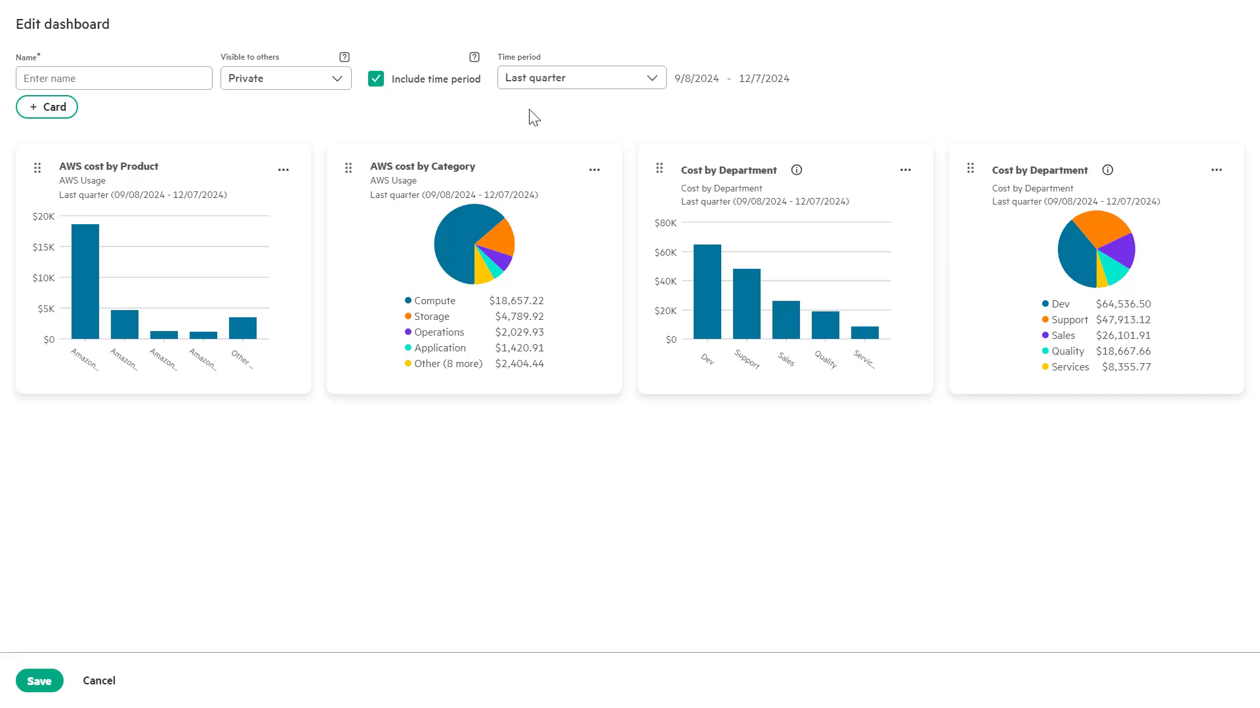
click(174, 80)
text(Copy IT Team)
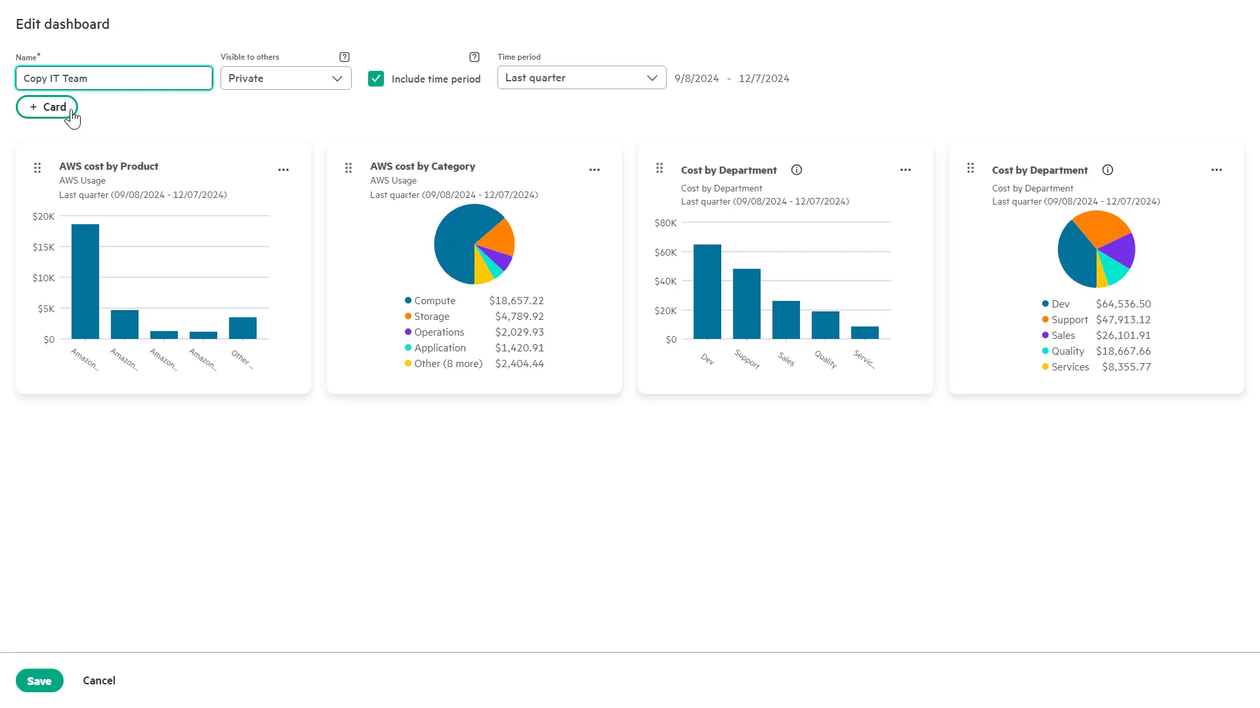
Start a Capacity card using the demo account, VM as a Service, and ProLiant (Cores) meter
click(49, 110)
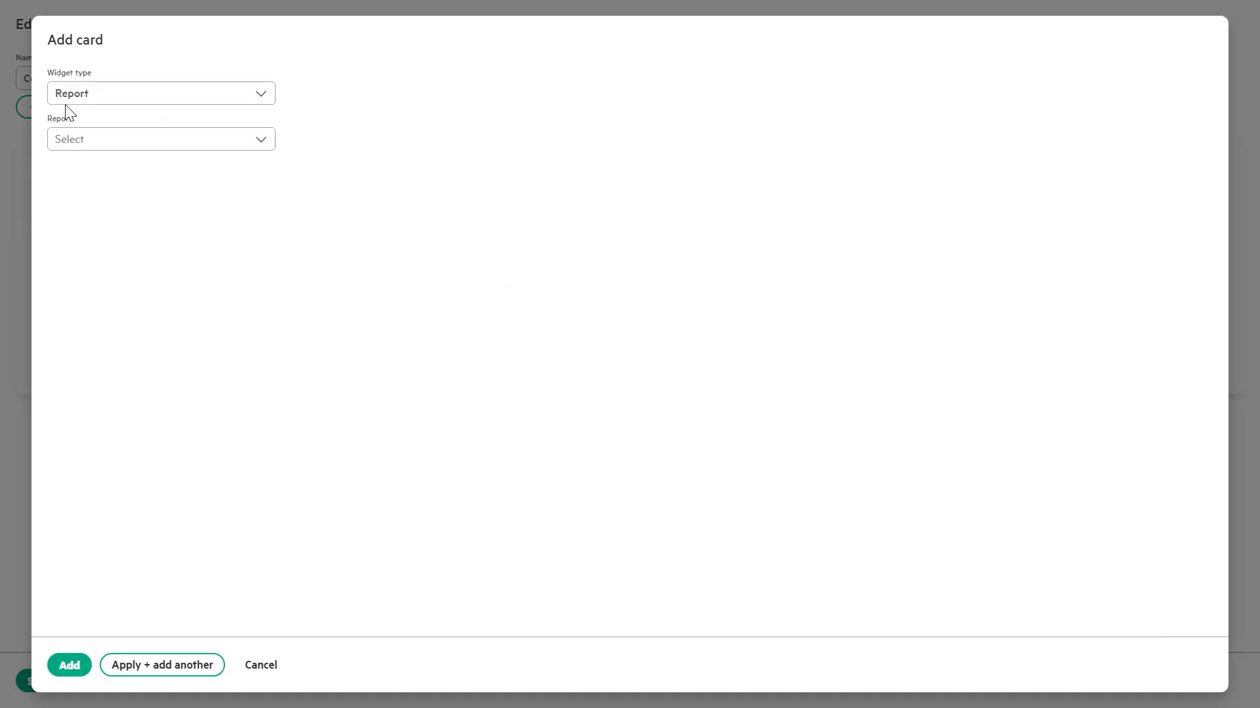
click(86, 100)
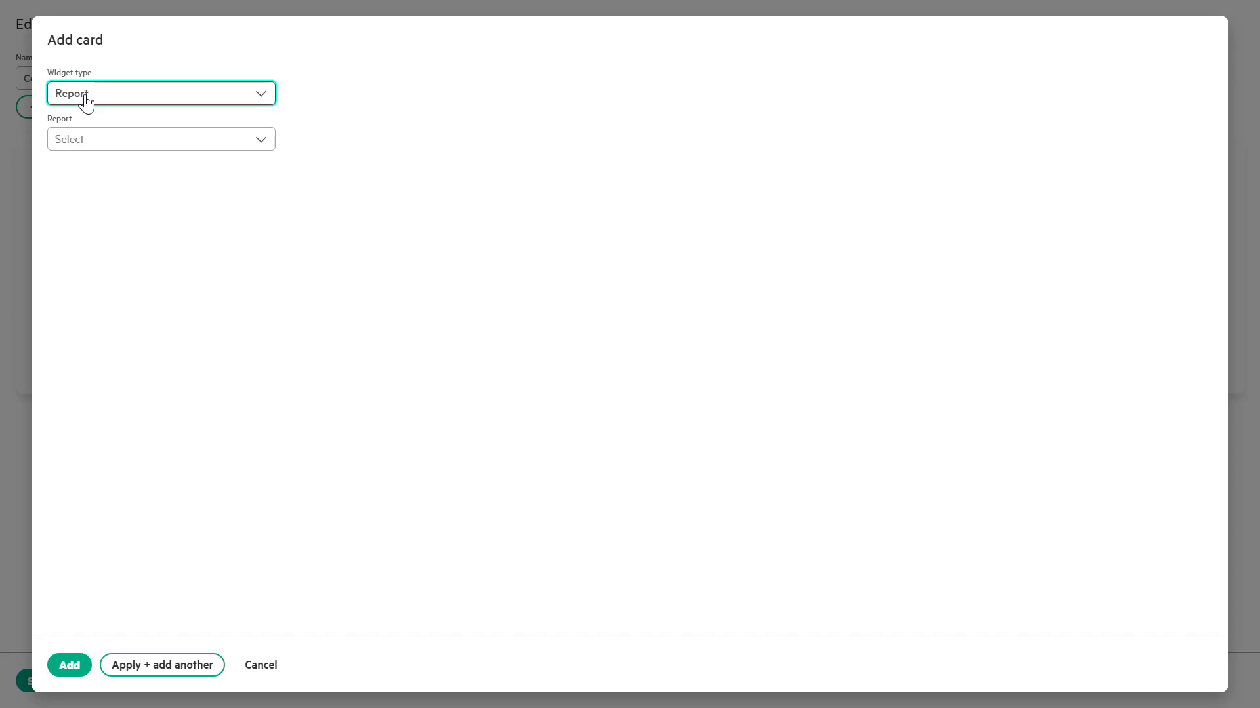
click(84, 194)
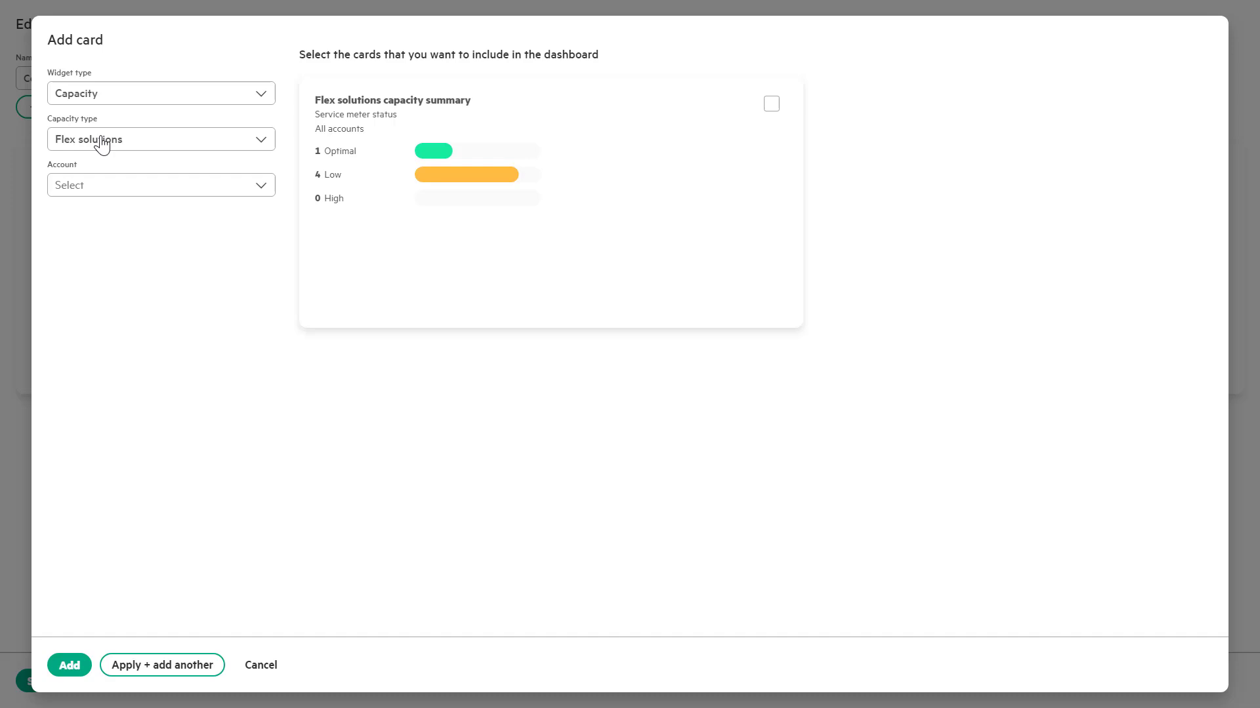
click(95, 194)
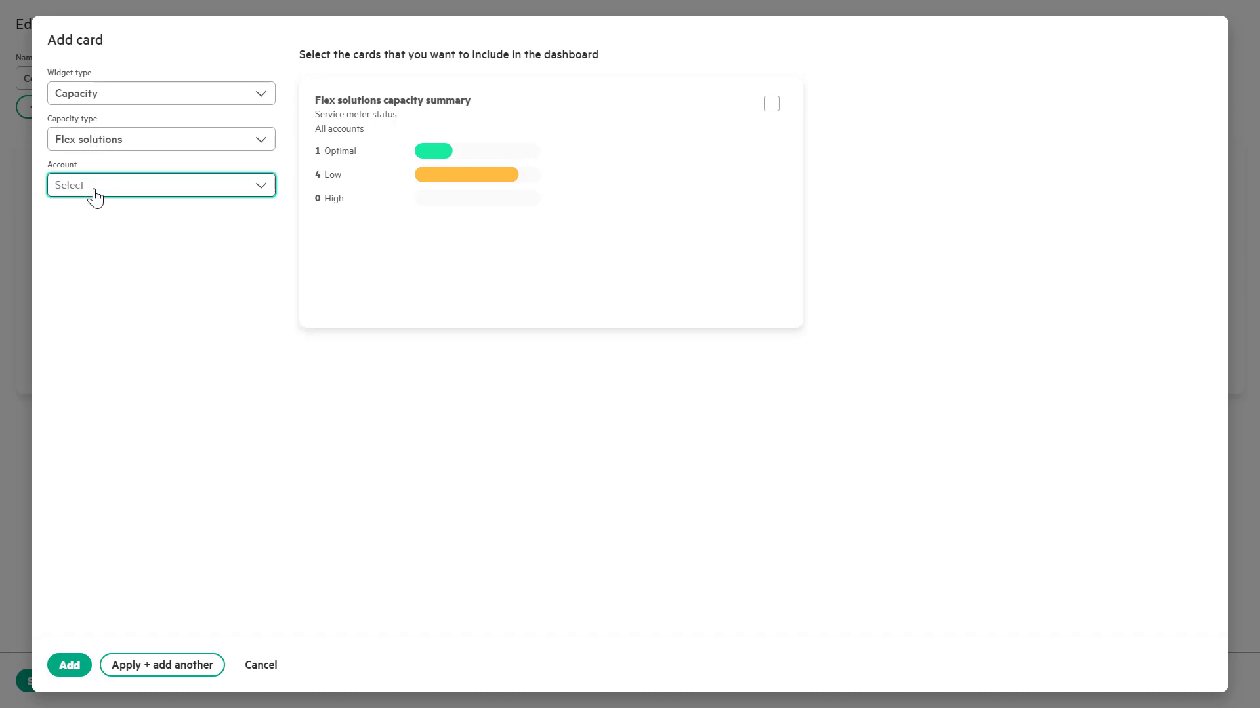
click(89, 243)
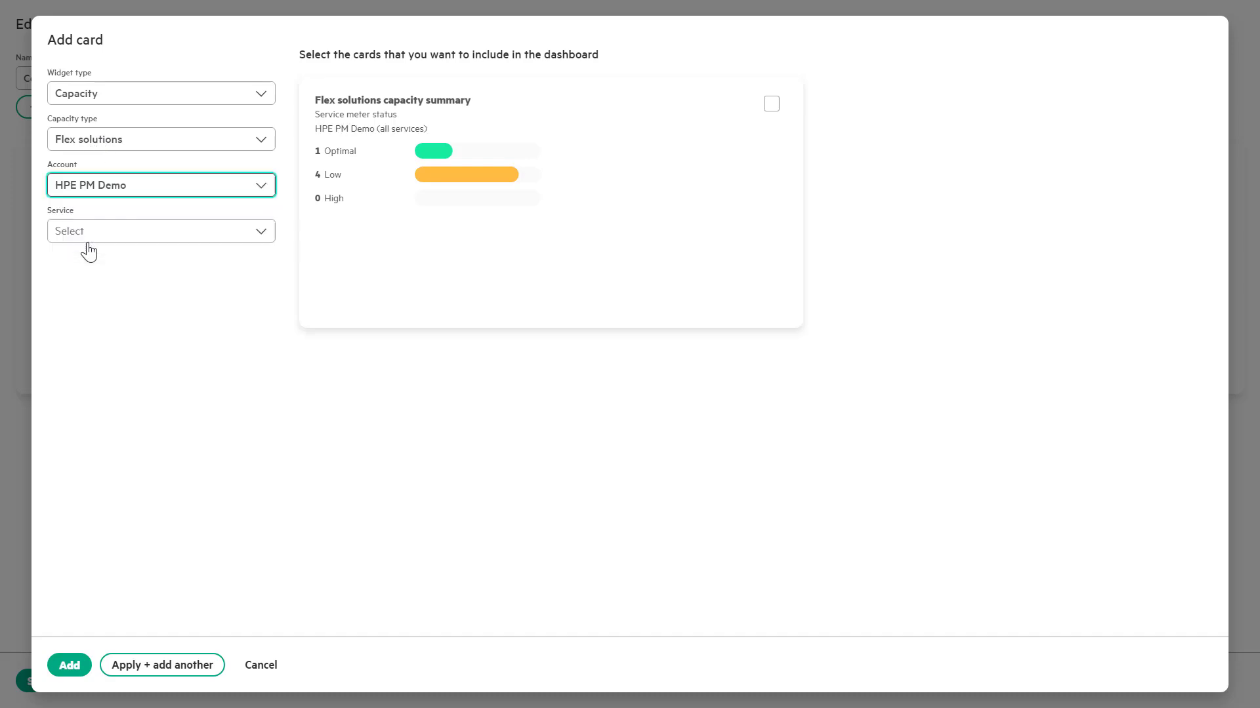
click(91, 239)
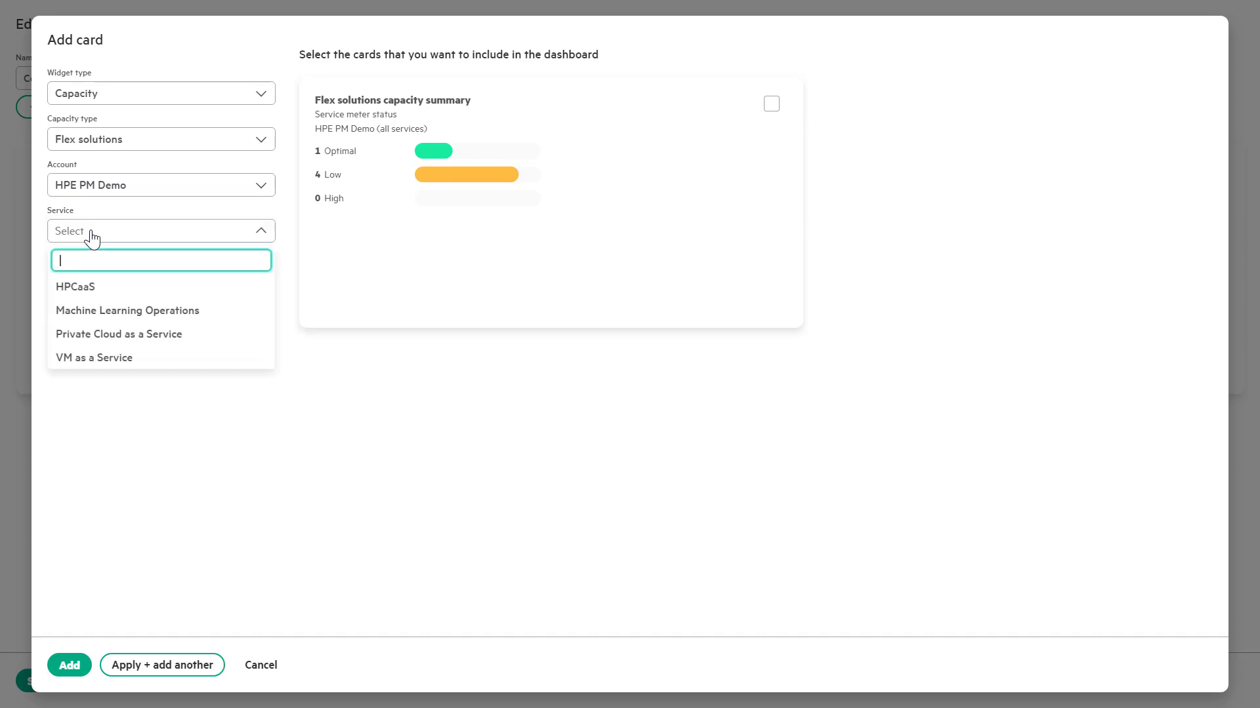
click(95, 360)
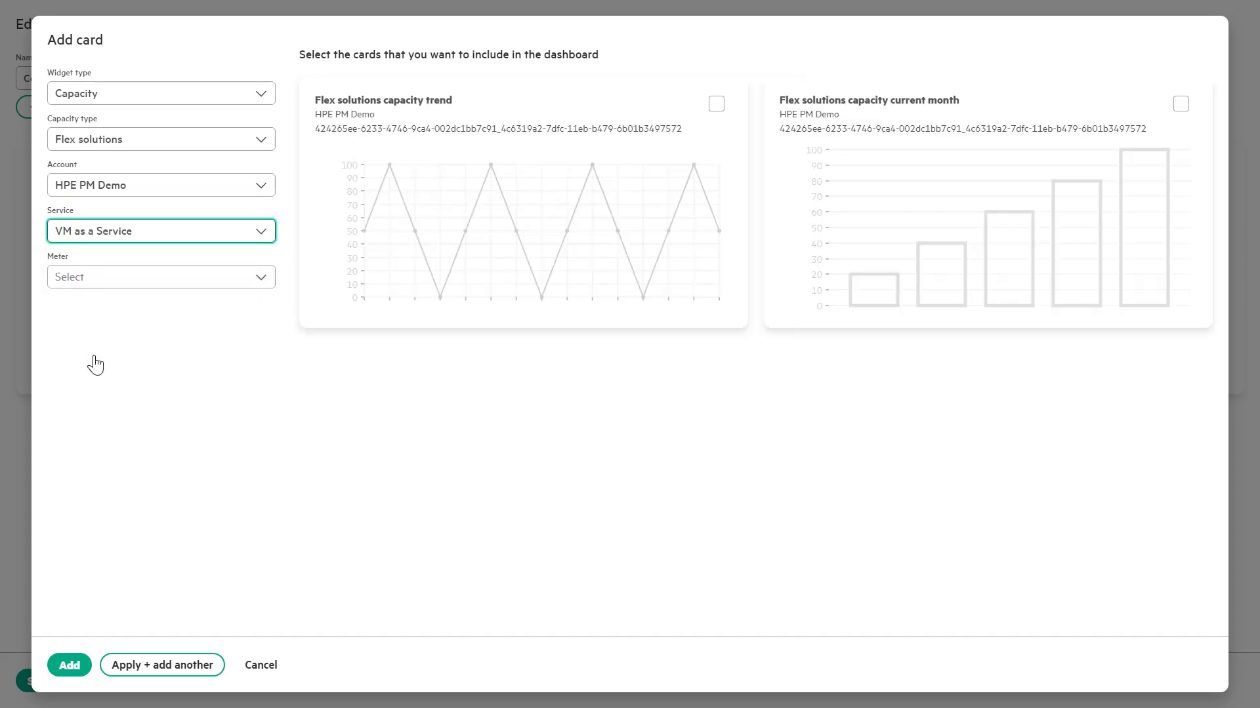
click(113, 282)
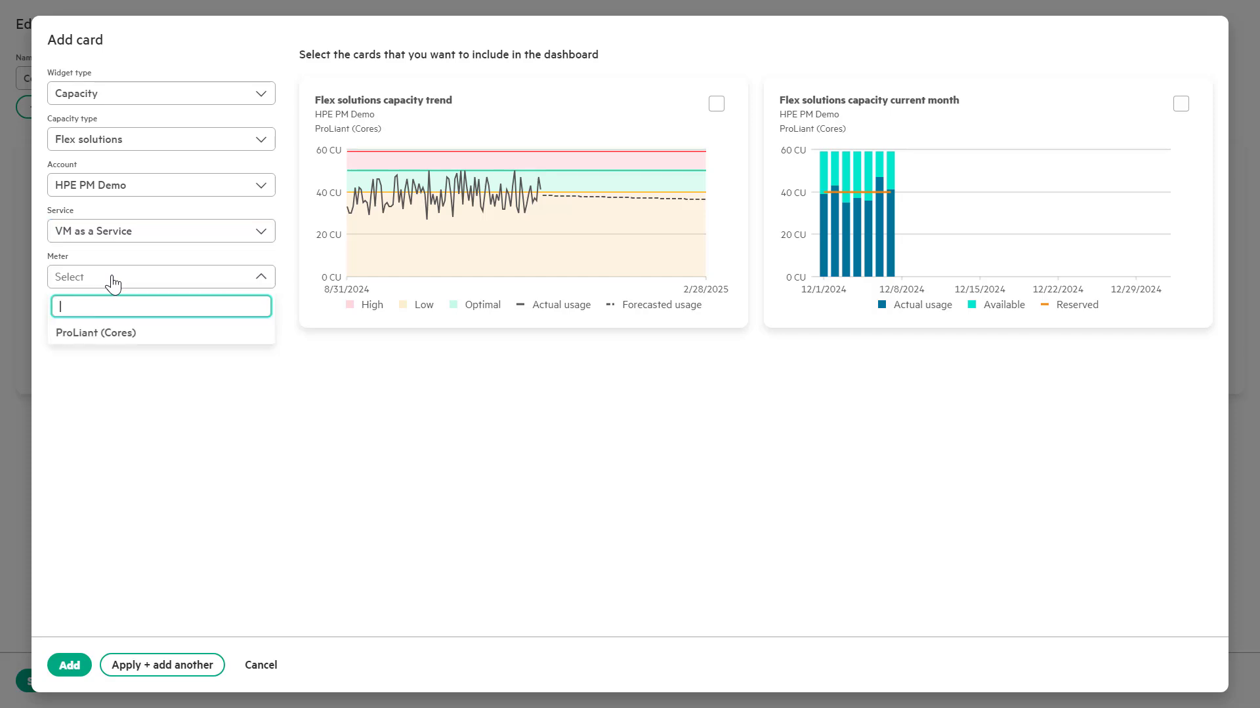
click(117, 336)
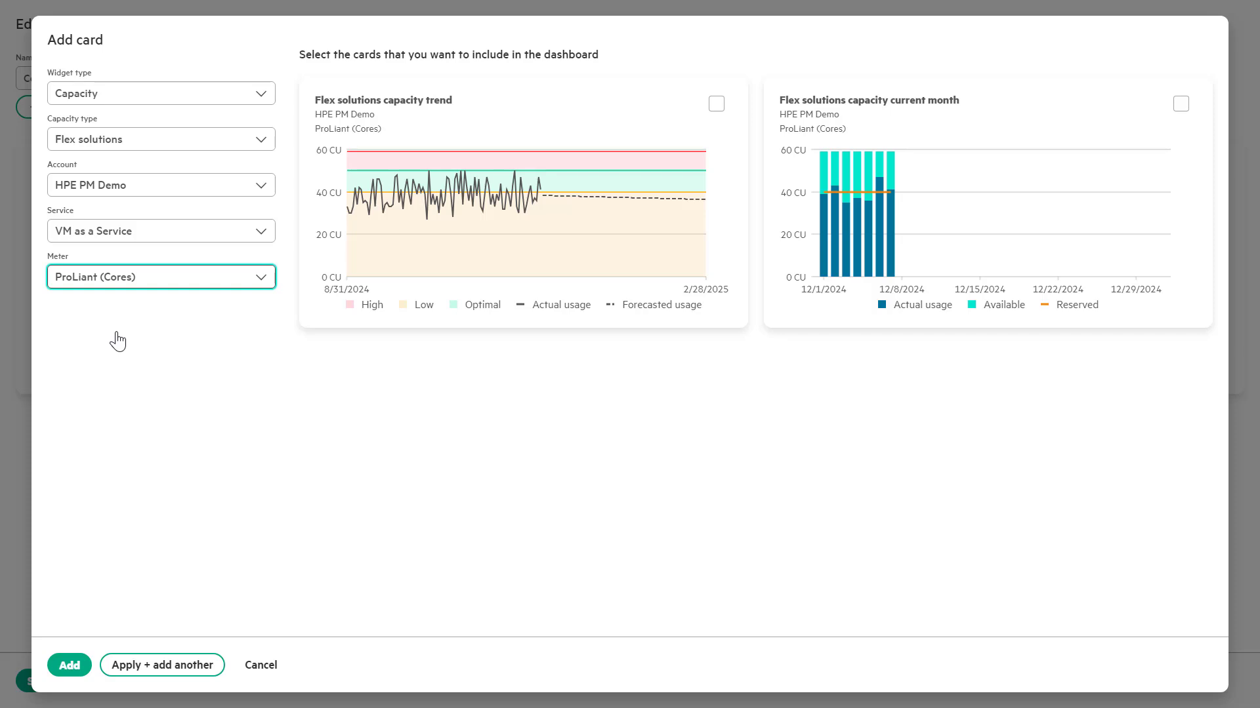
Add both the capacity trend and current-month capacity cards
click(712, 112)
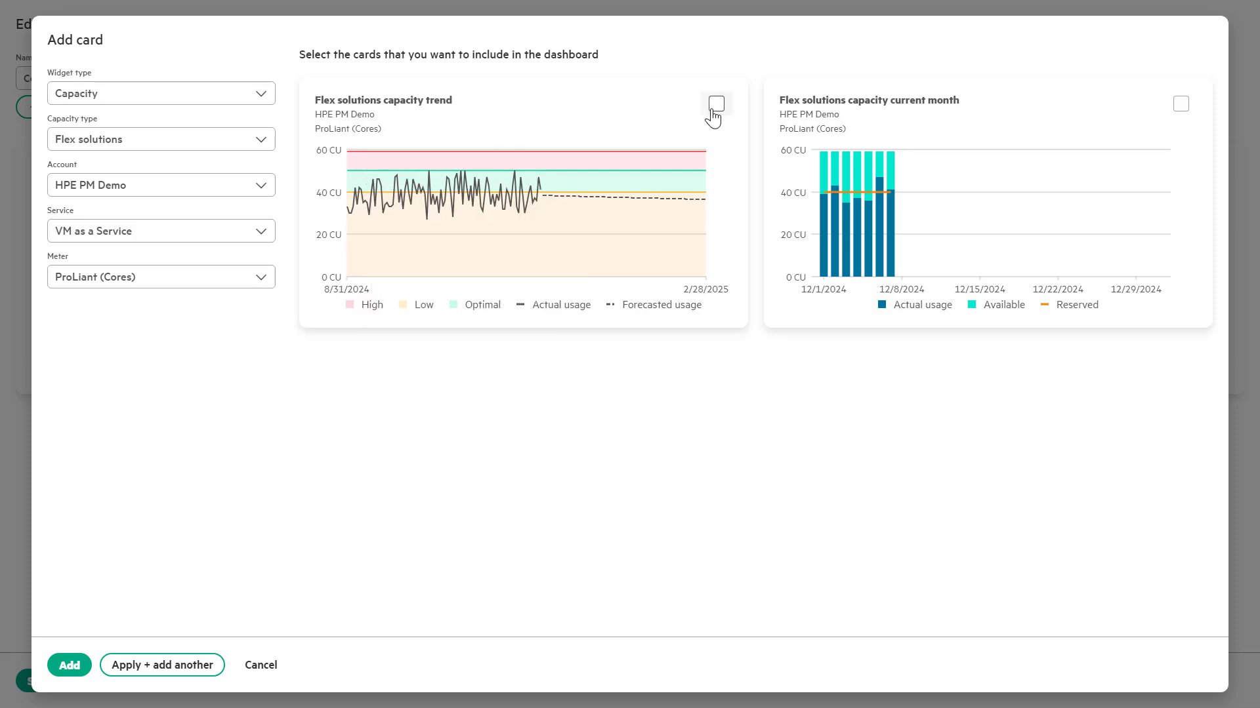
click(714, 113)
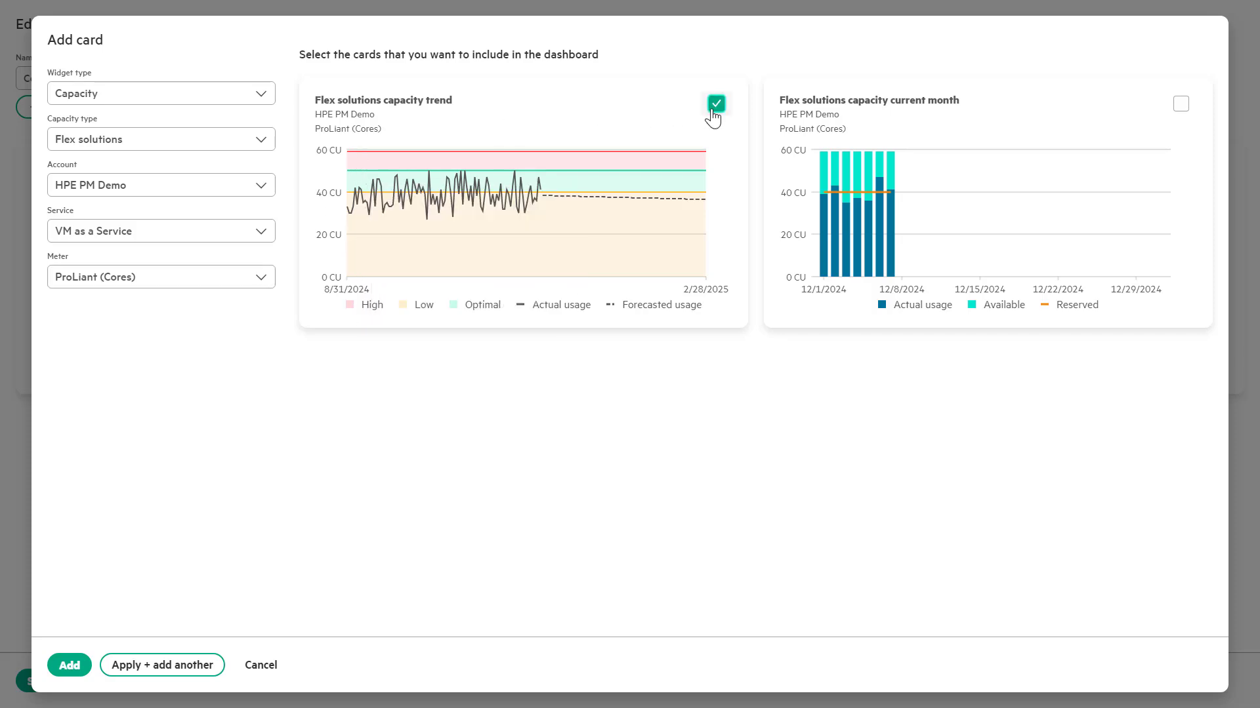
click(1181, 115)
click(69, 665)
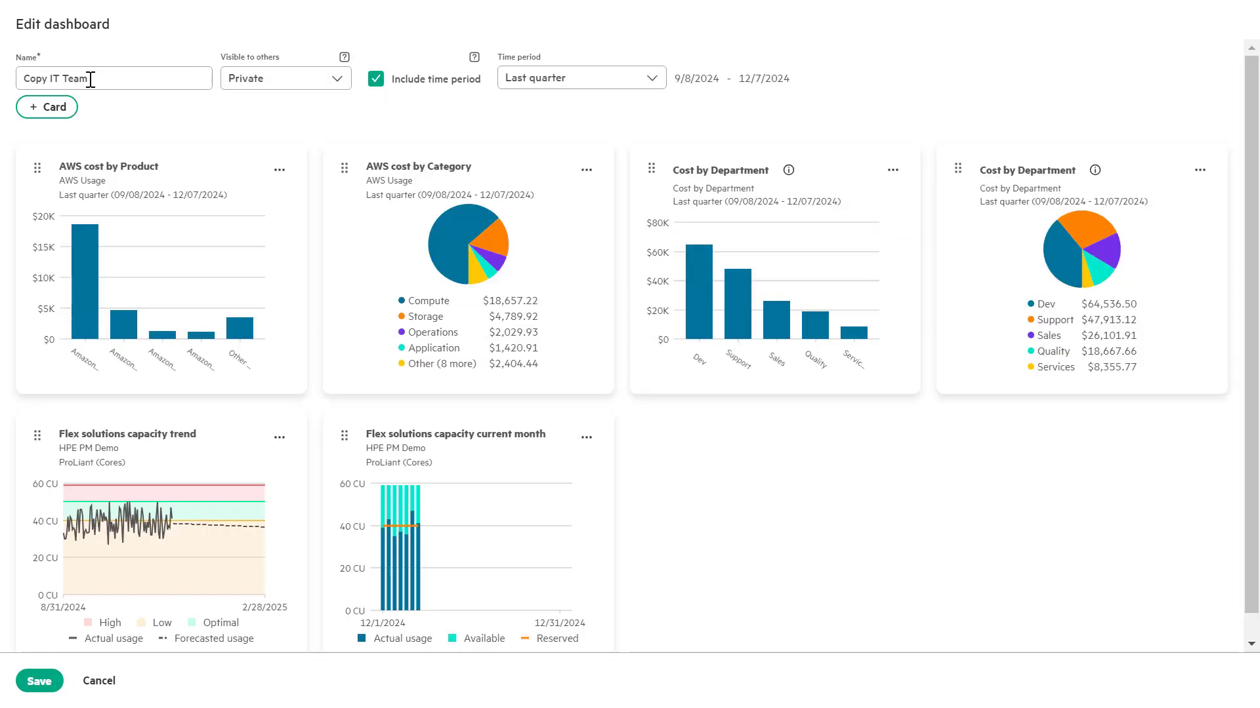
Save Copy IT Team, then view its shareable link via Copy link and dismiss it
click(40, 681)
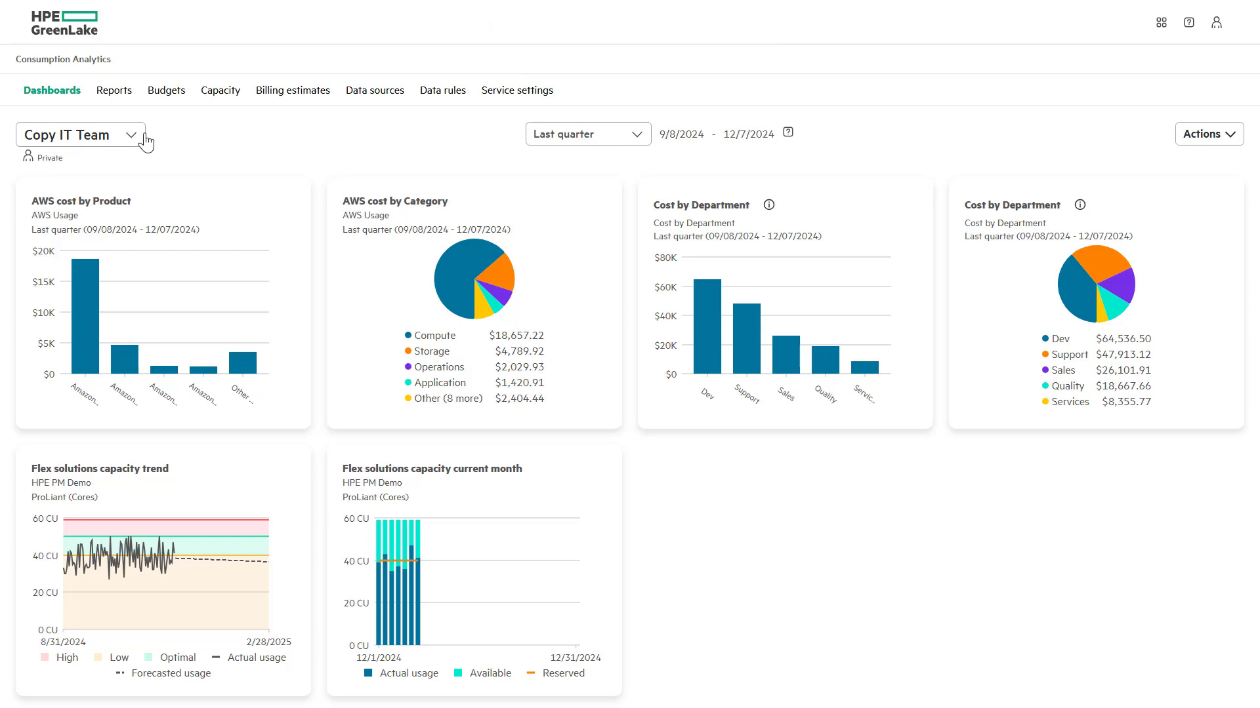
click(1204, 135)
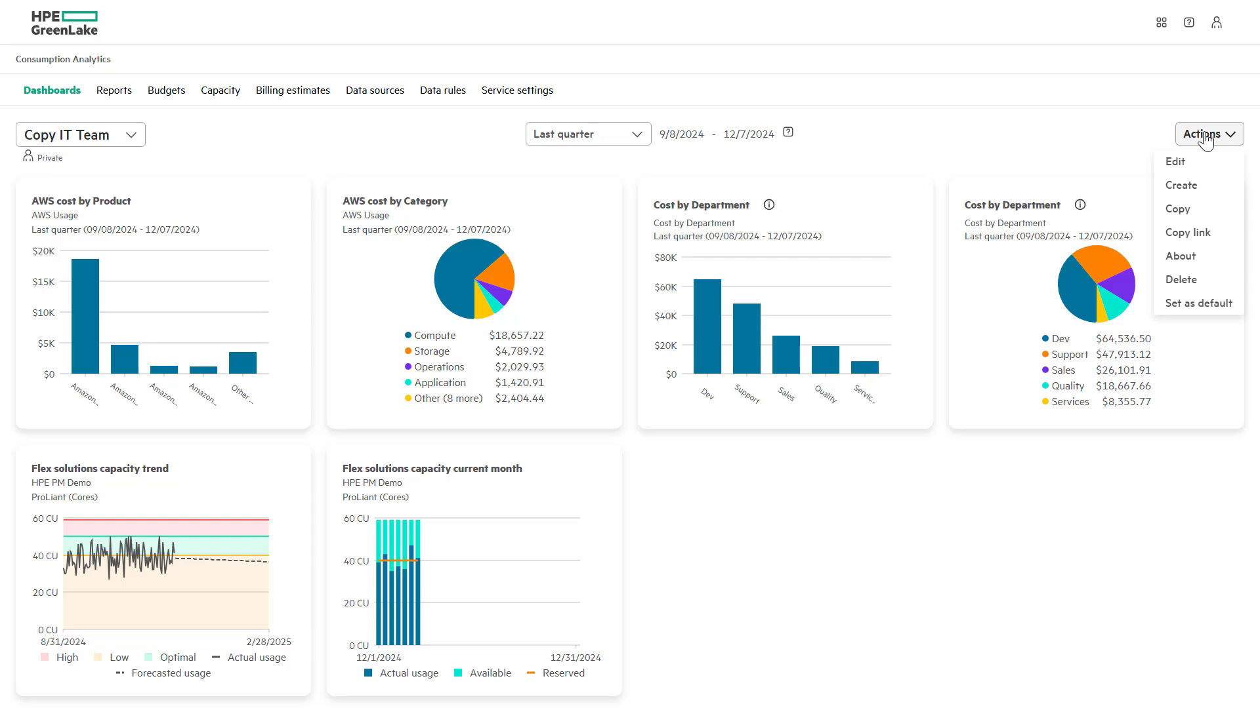
click(1195, 234)
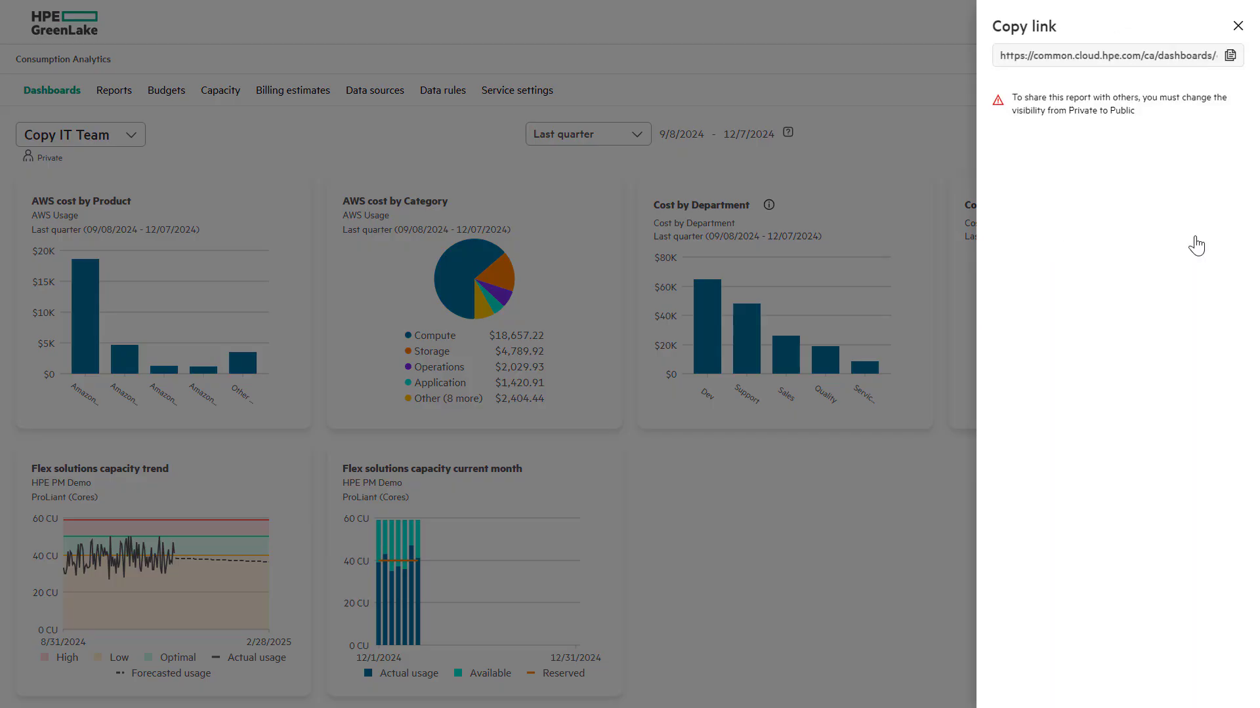
key(Escape)
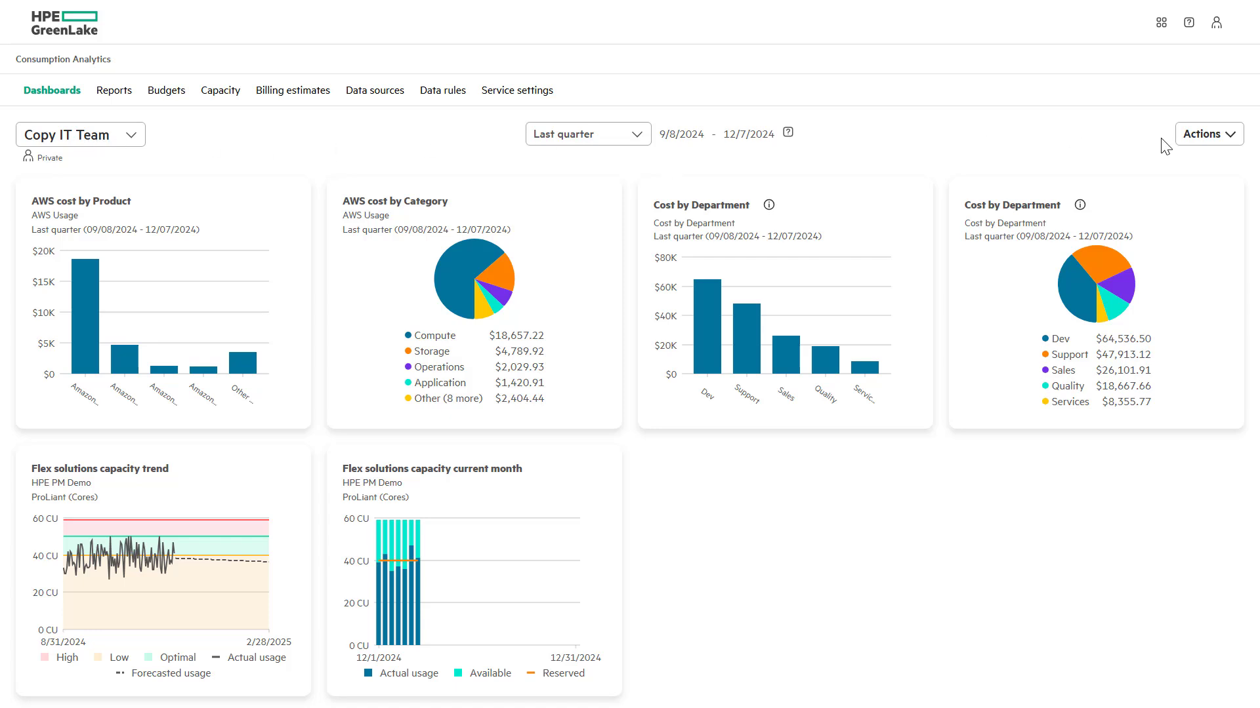
Review the Copy IT Team dashboard's About details, then request deletion of that dashboard
click(1207, 138)
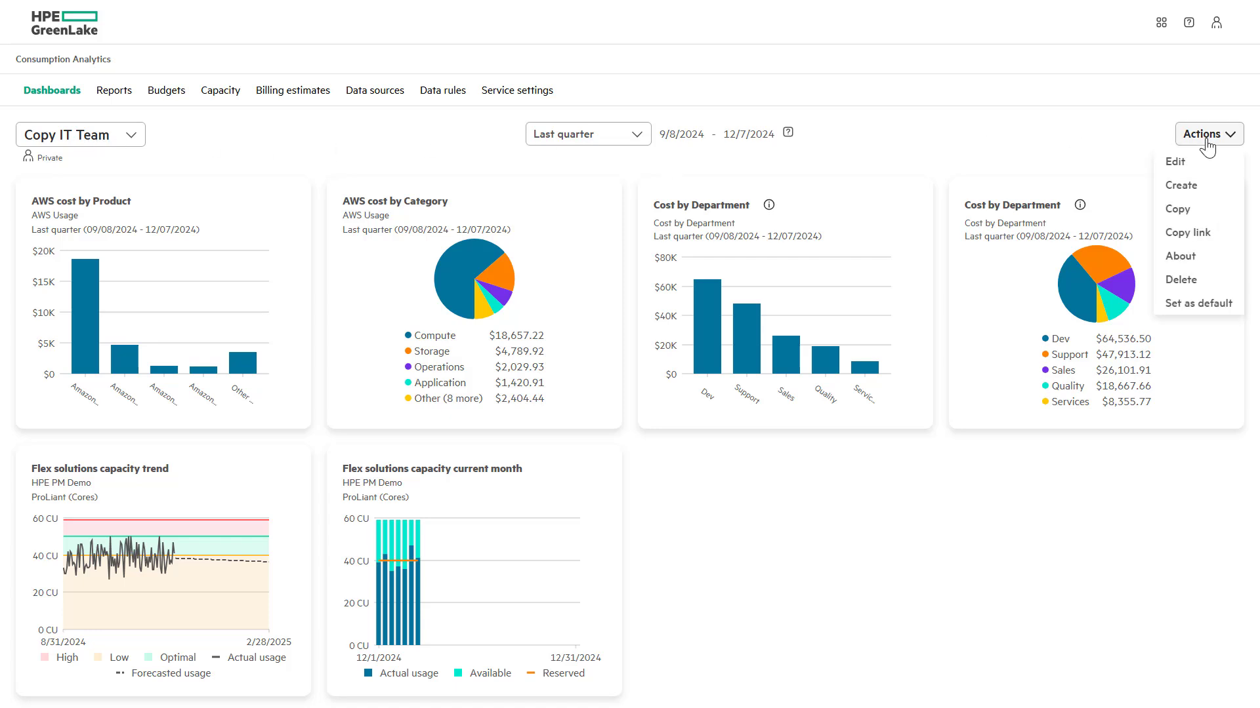
click(1184, 252)
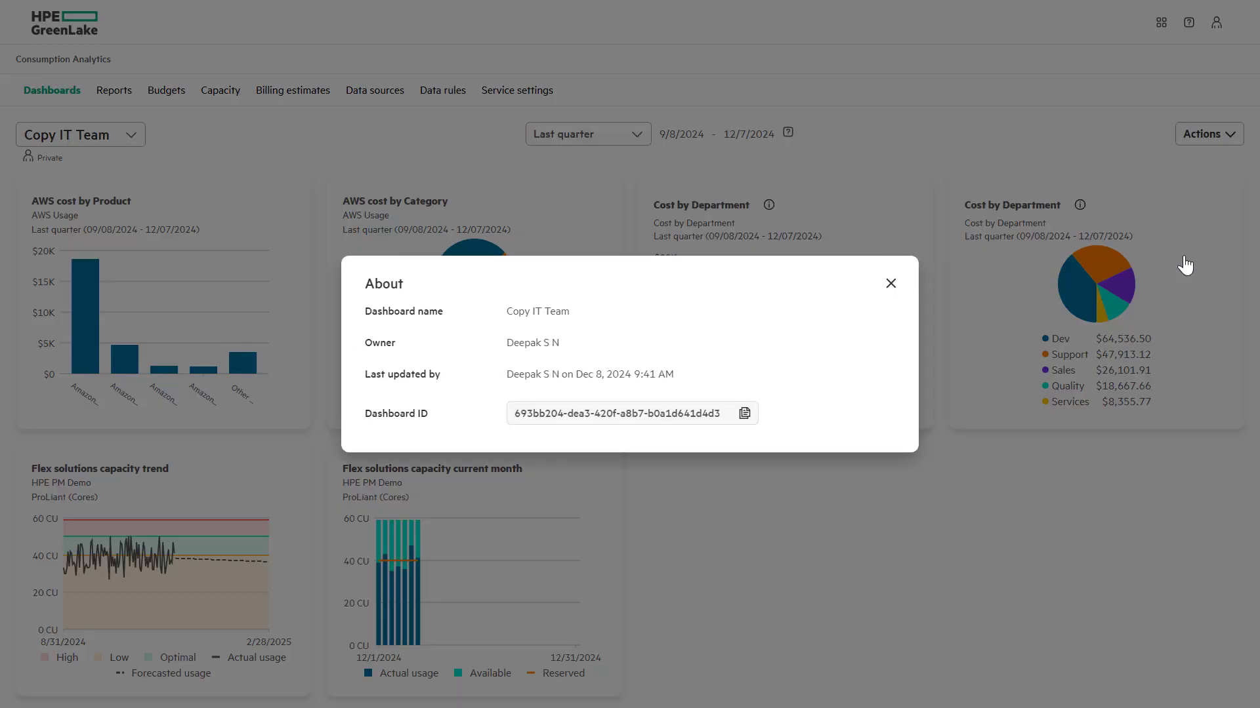
click(890, 284)
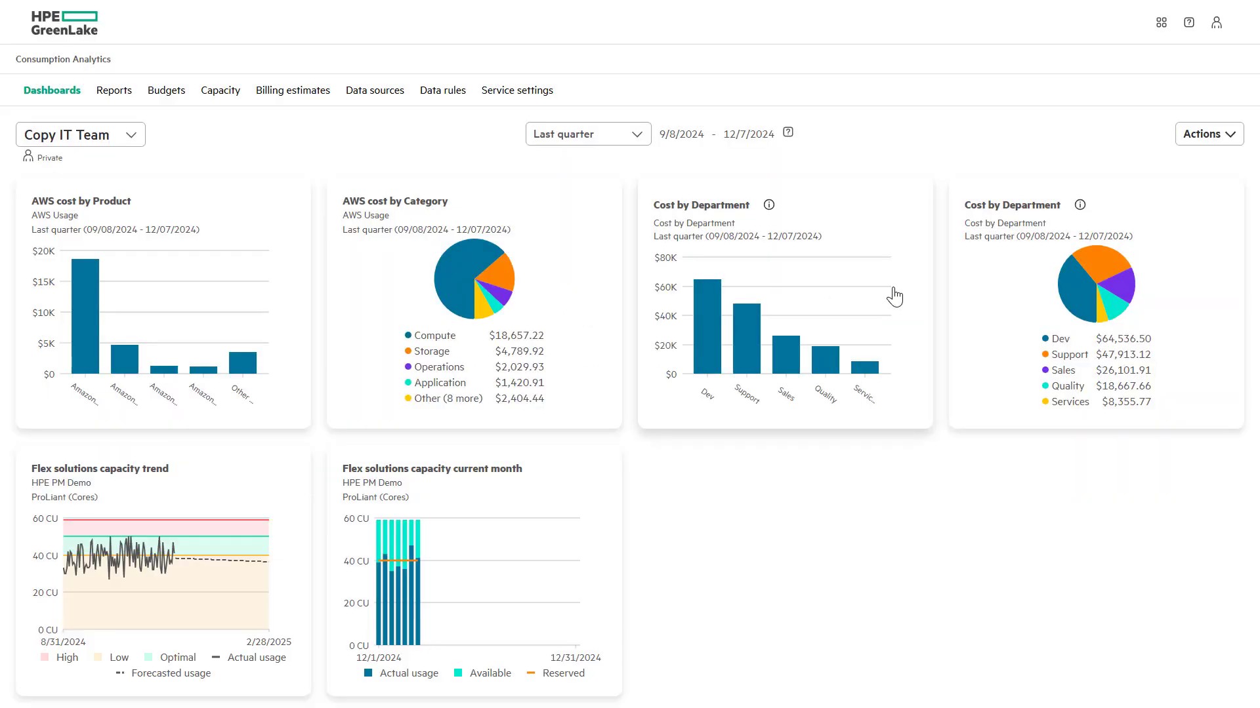
click(1207, 138)
click(1182, 285)
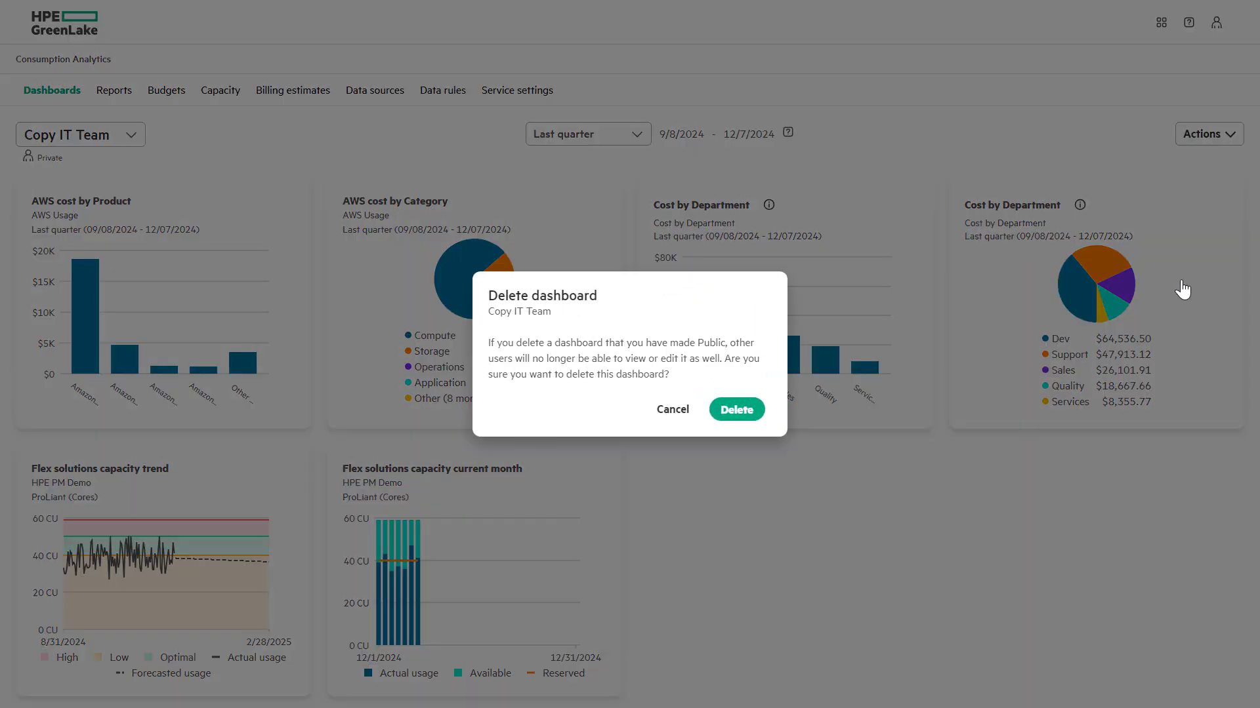